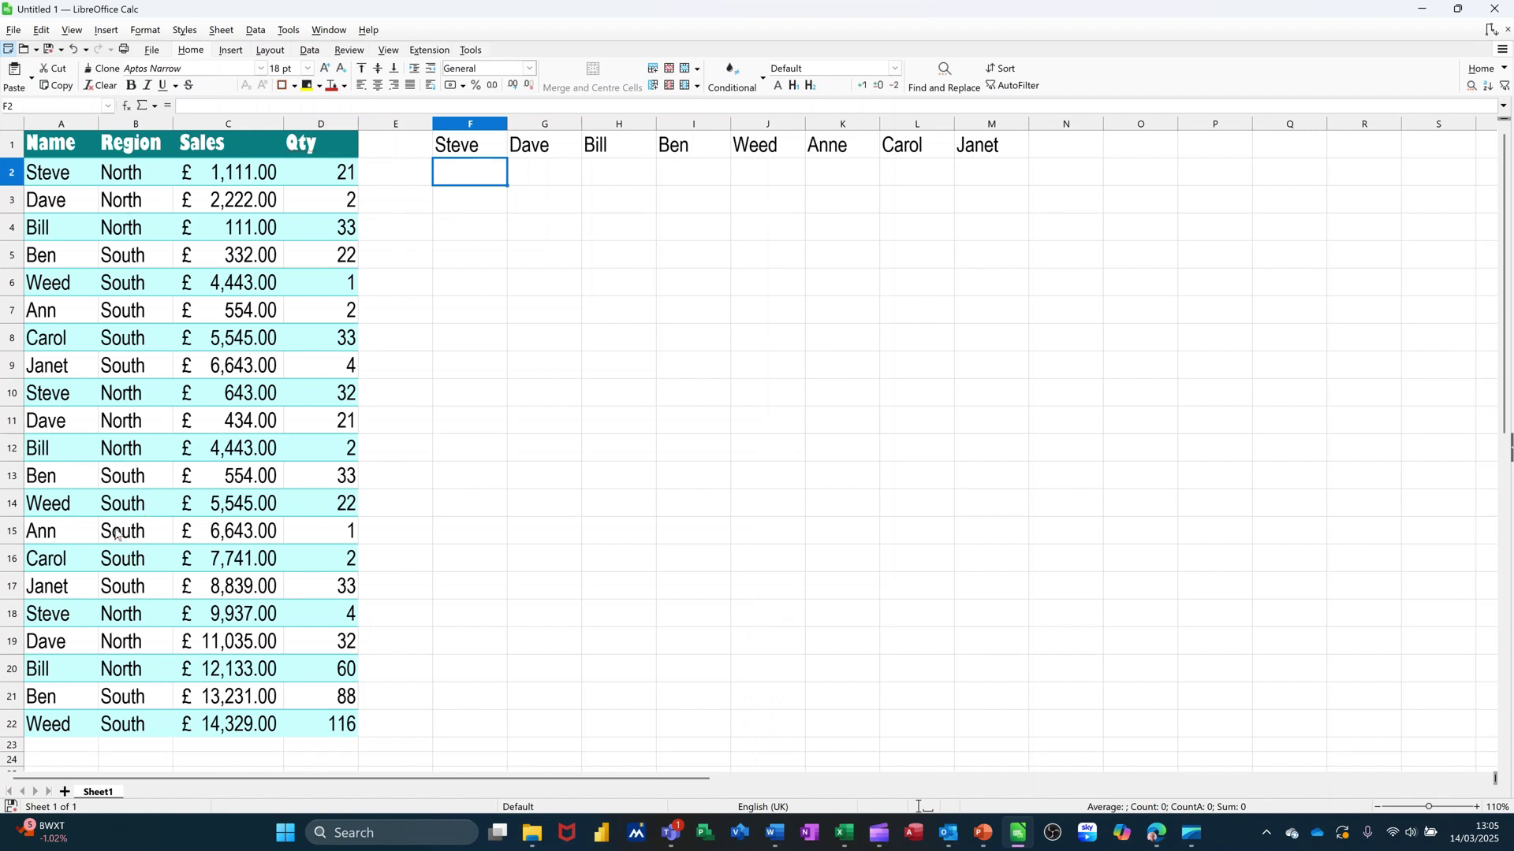
Step: Point out Steve's three entries in the data
click(46, 179)
click(50, 404)
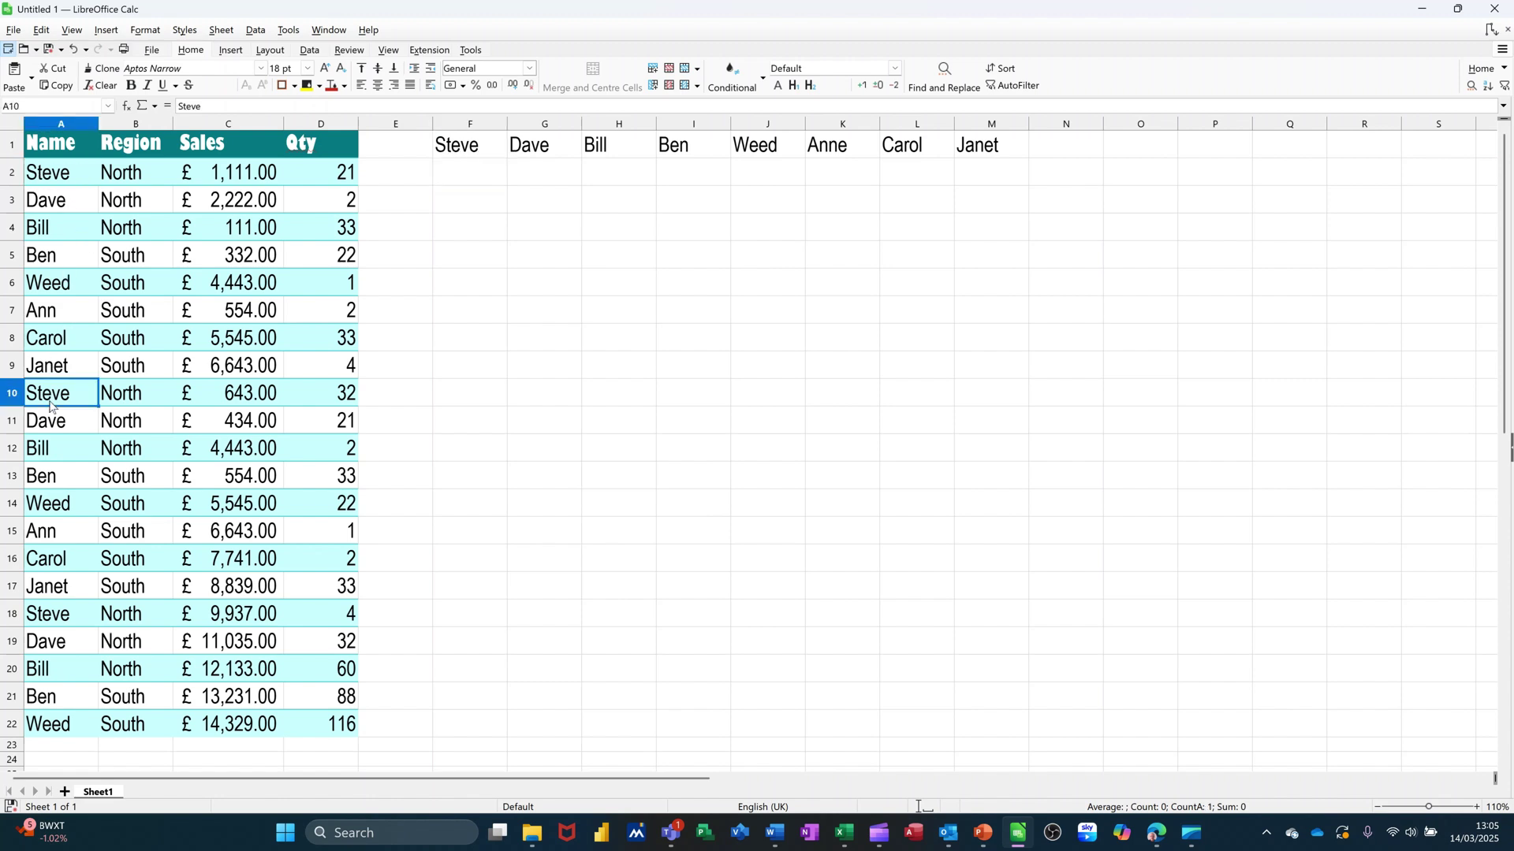
click(49, 622)
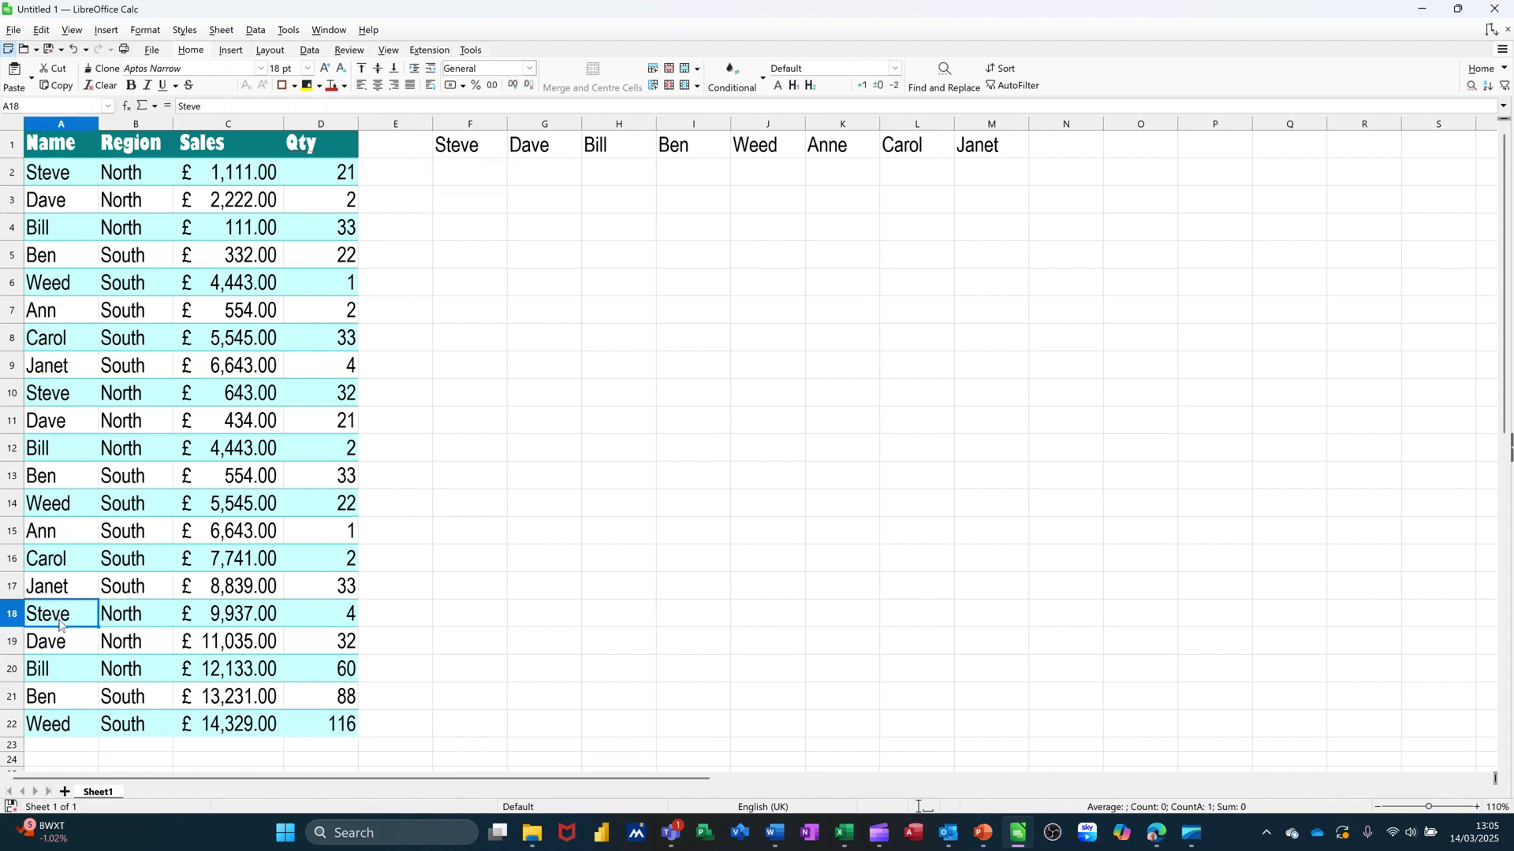
Step: Enter =SUMIF(A2:A22,F1,C2:C22) in F2 to total Steve's sales, giving 11691
click(471, 182)
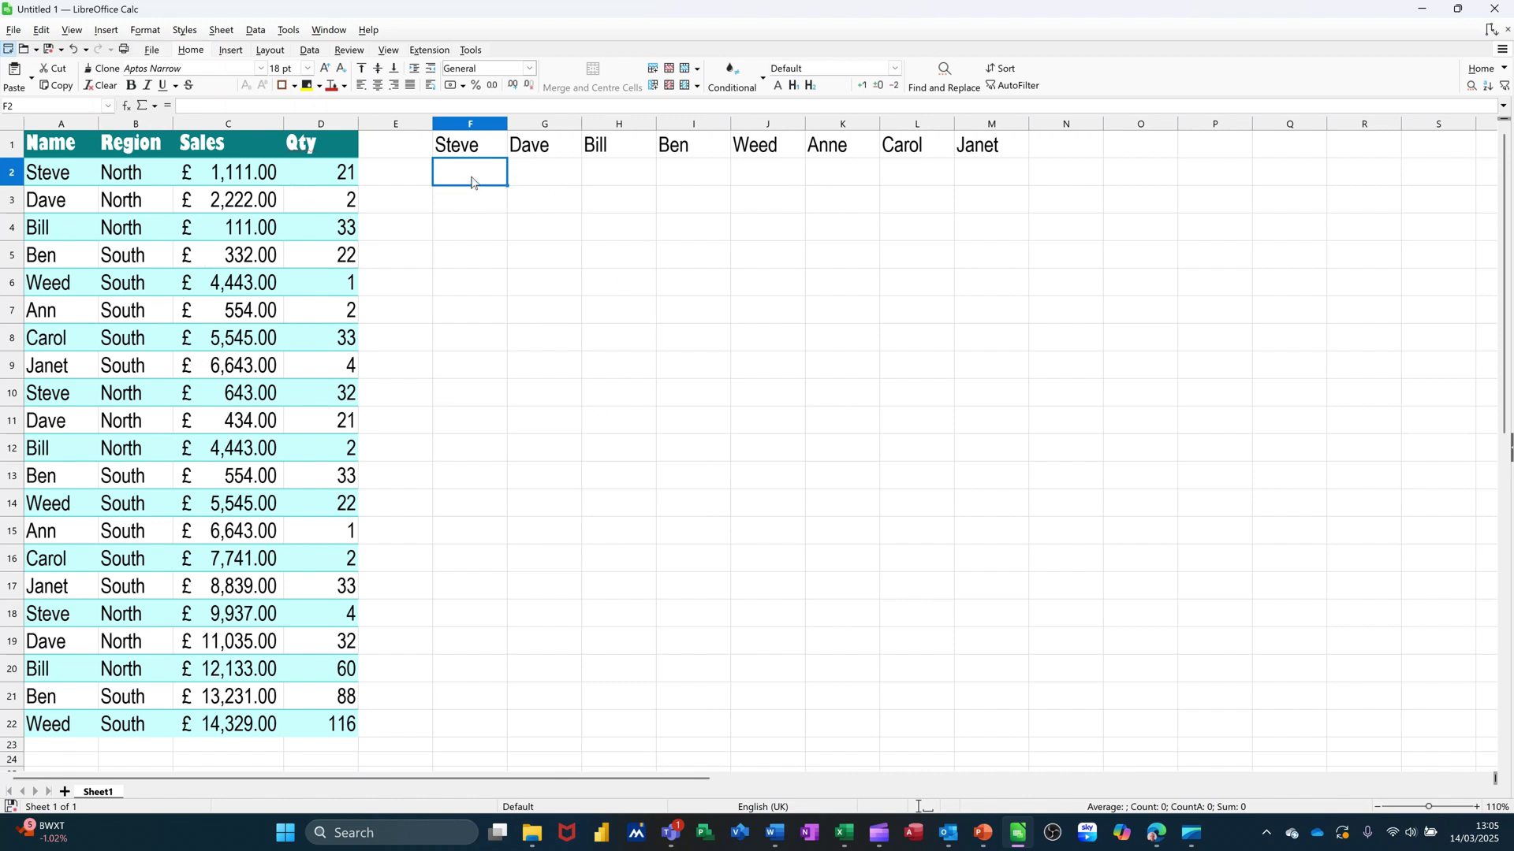
text(=sum)
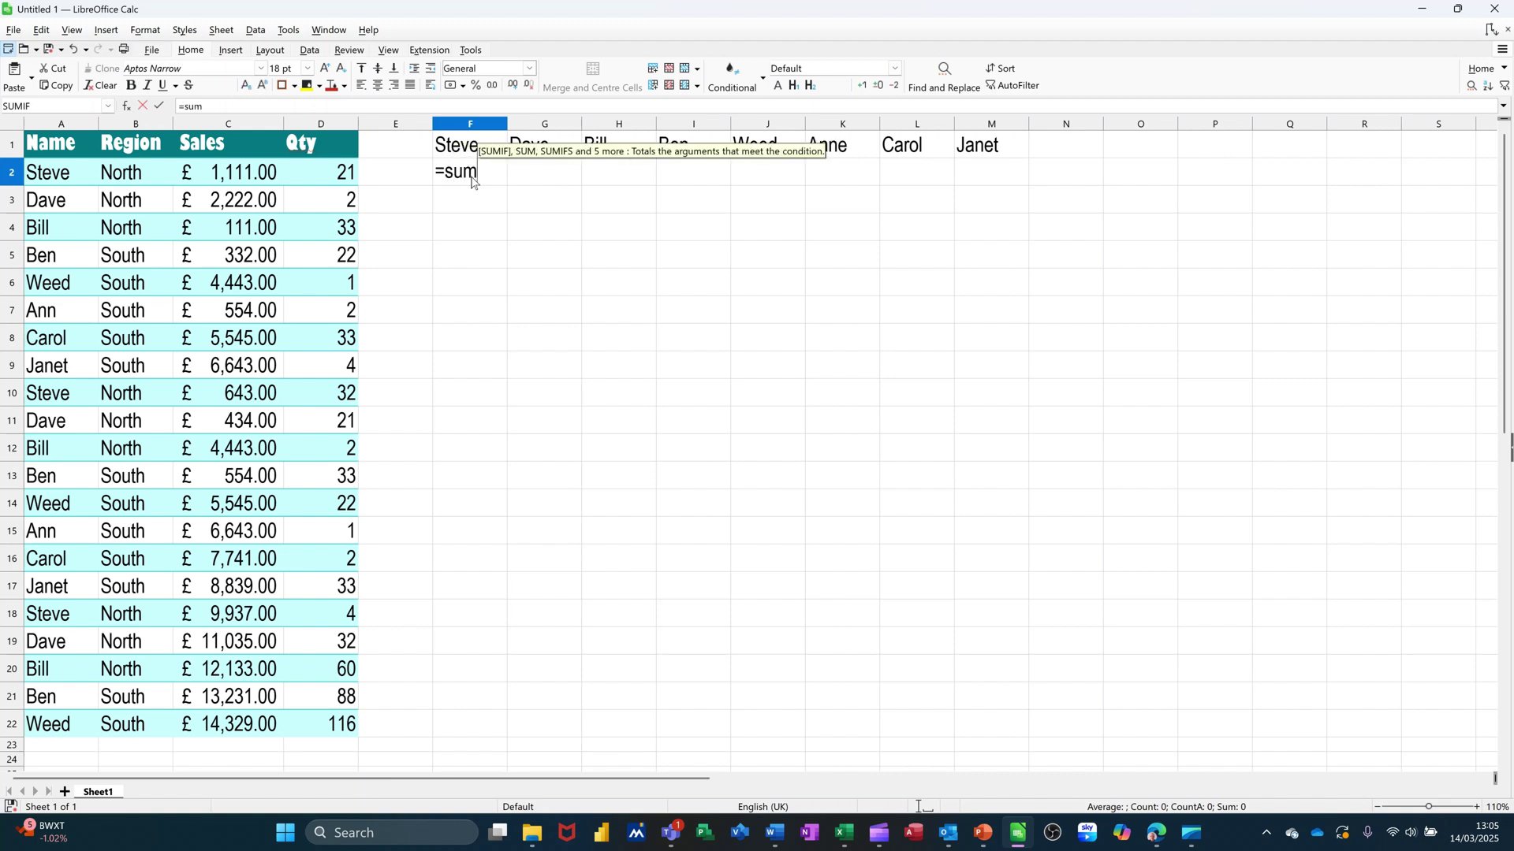
text(if)
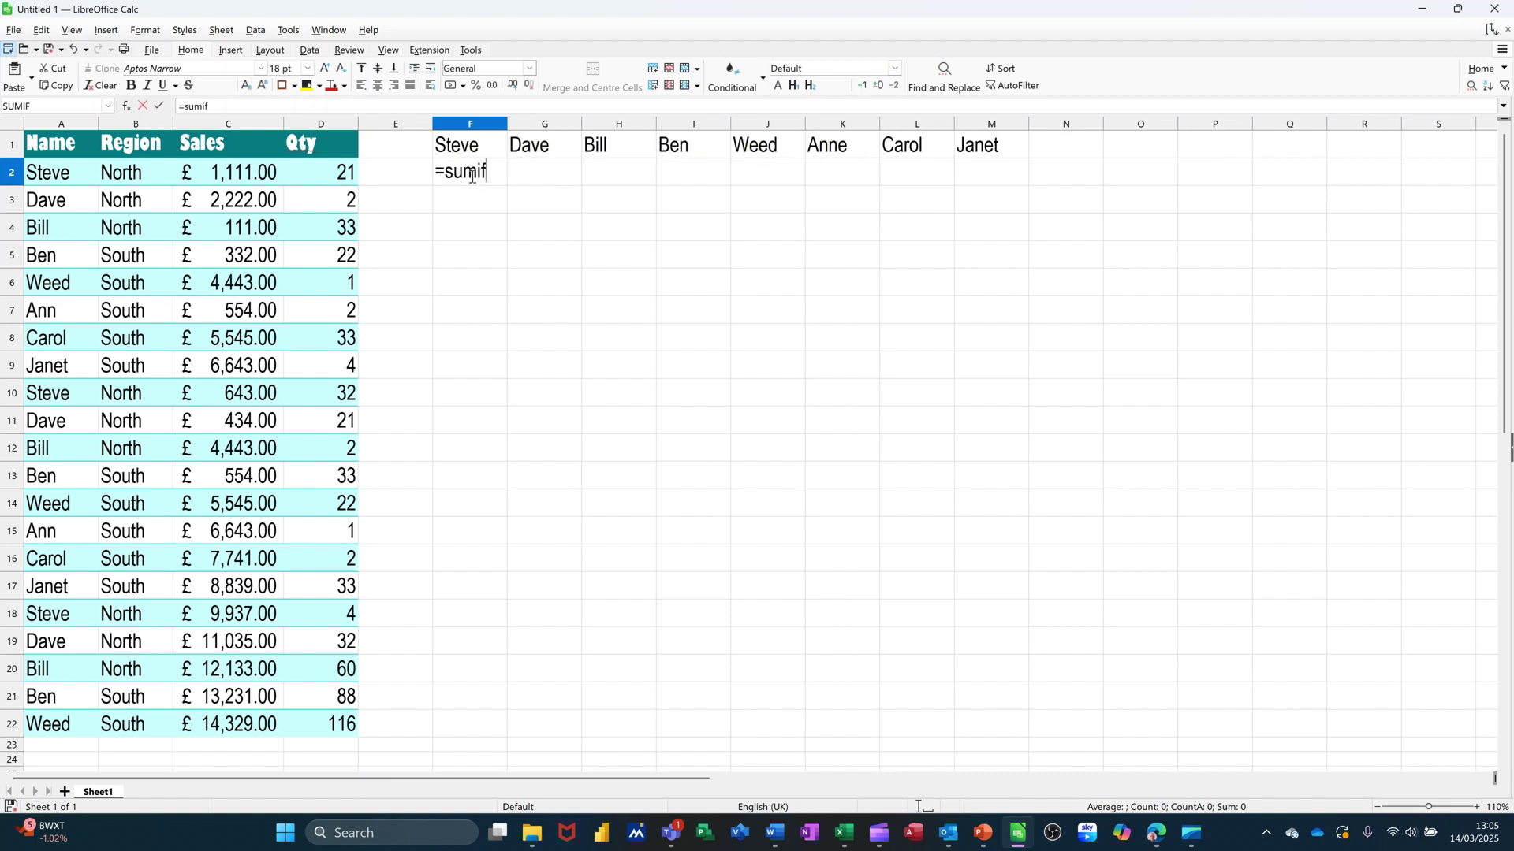
text(()
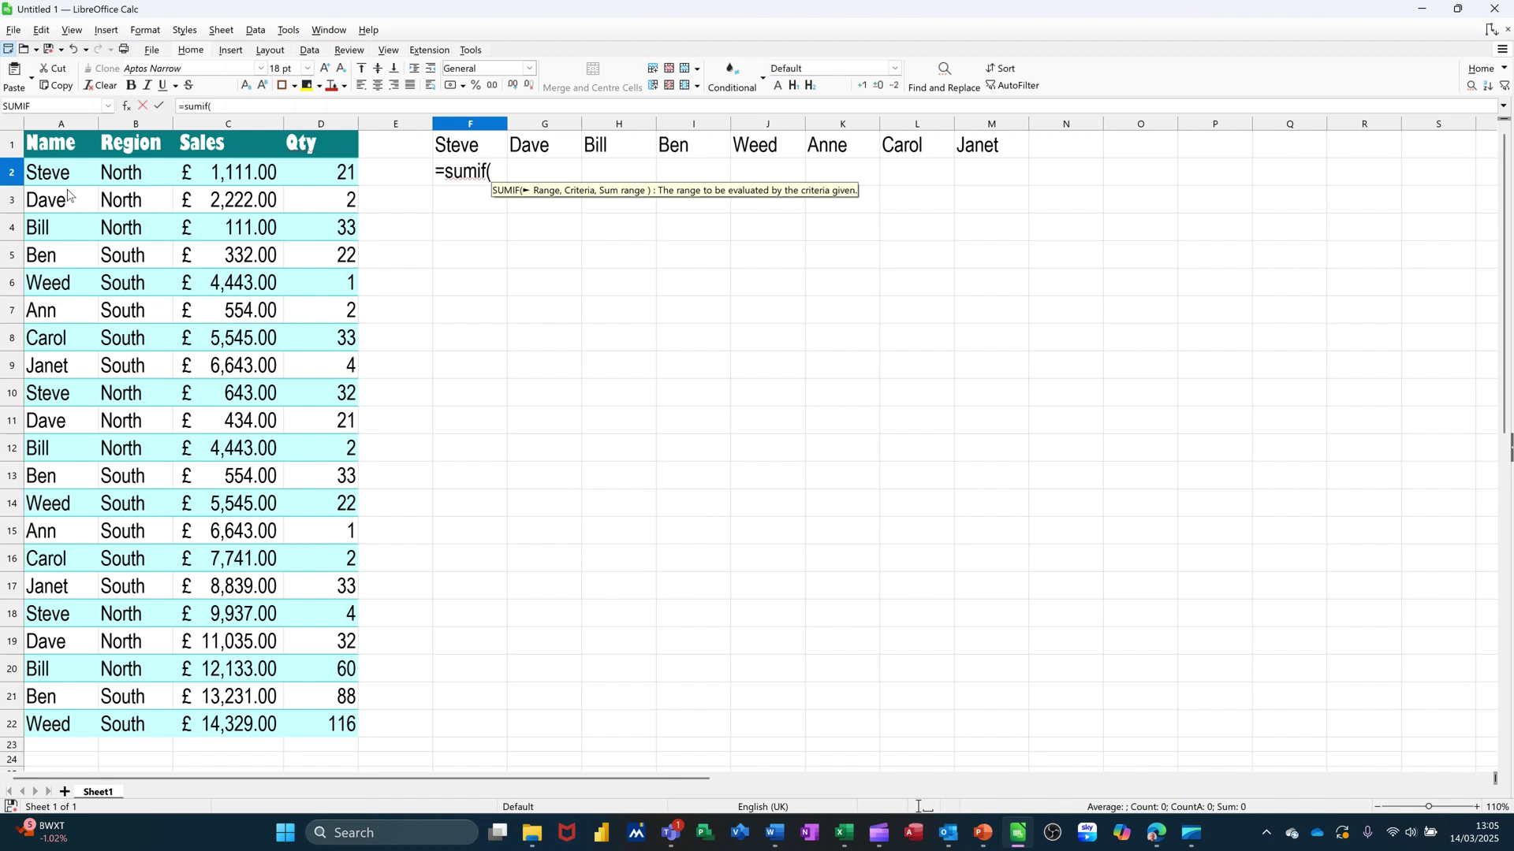
drag(59, 183, 35, 733)
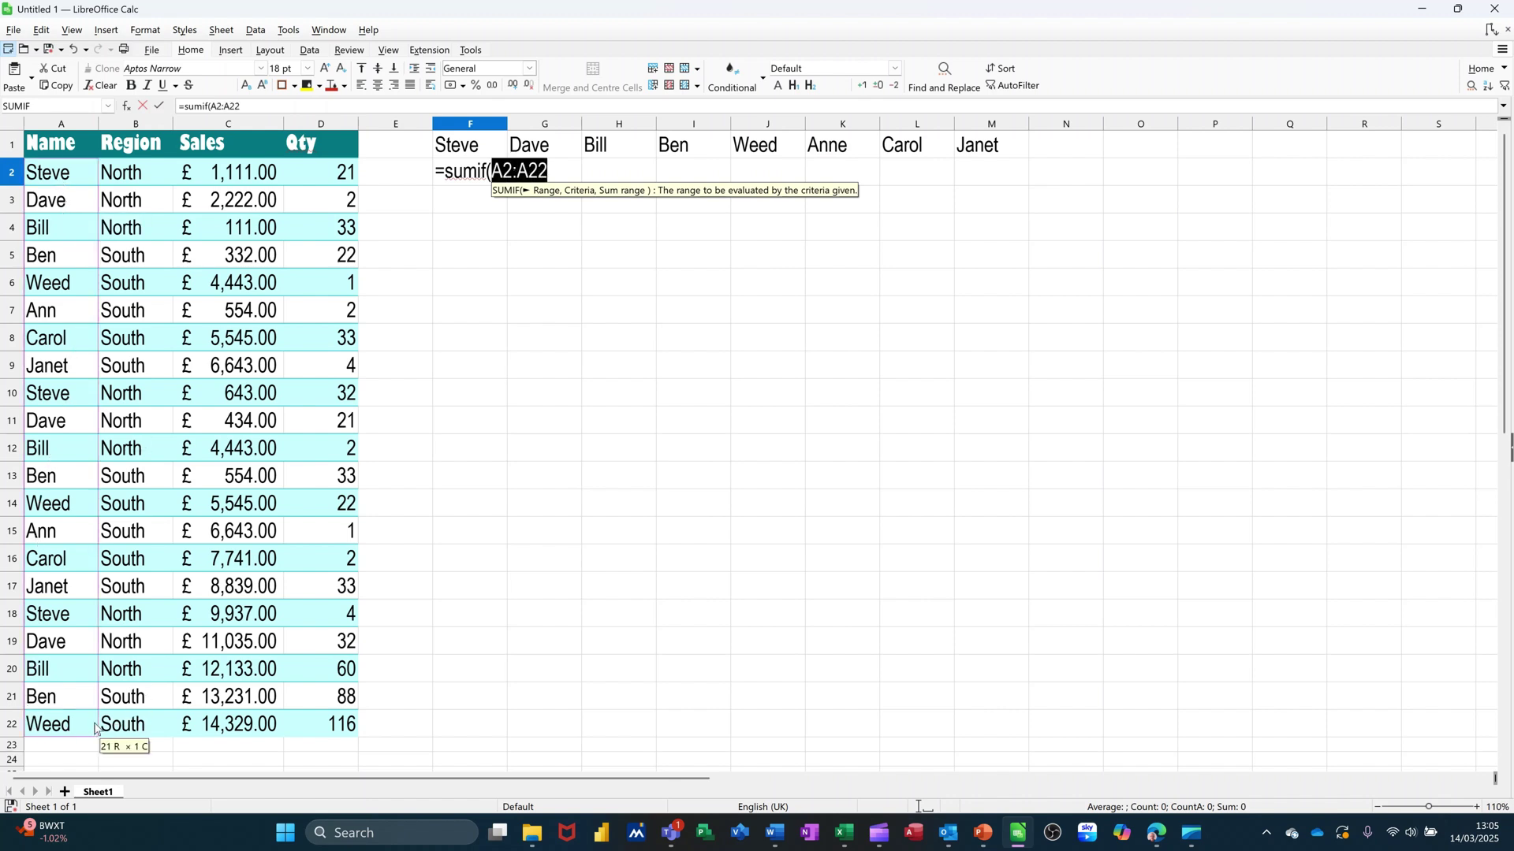
text(,)
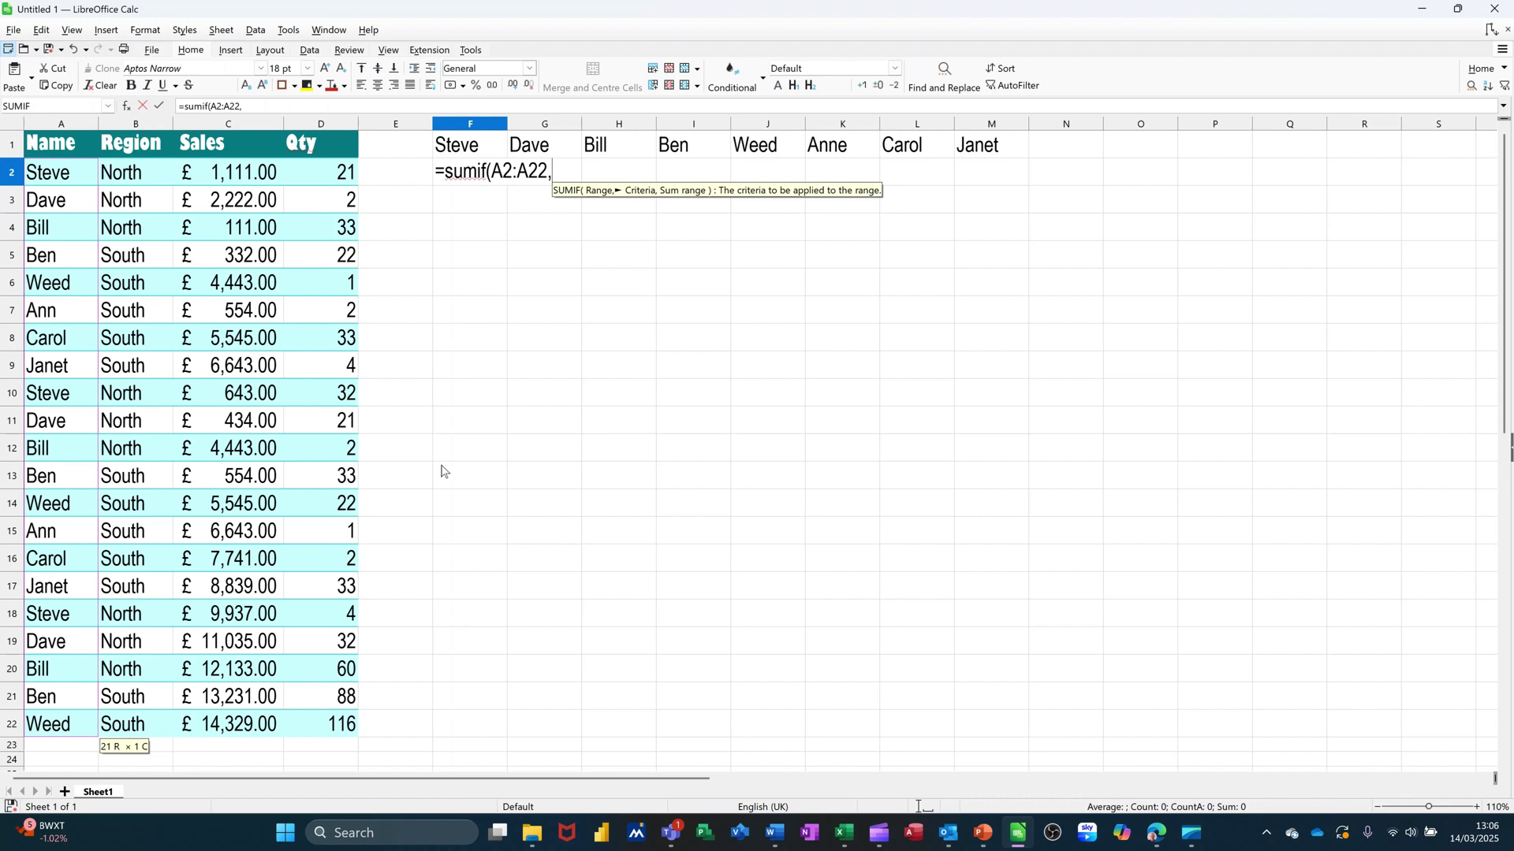
click(462, 148)
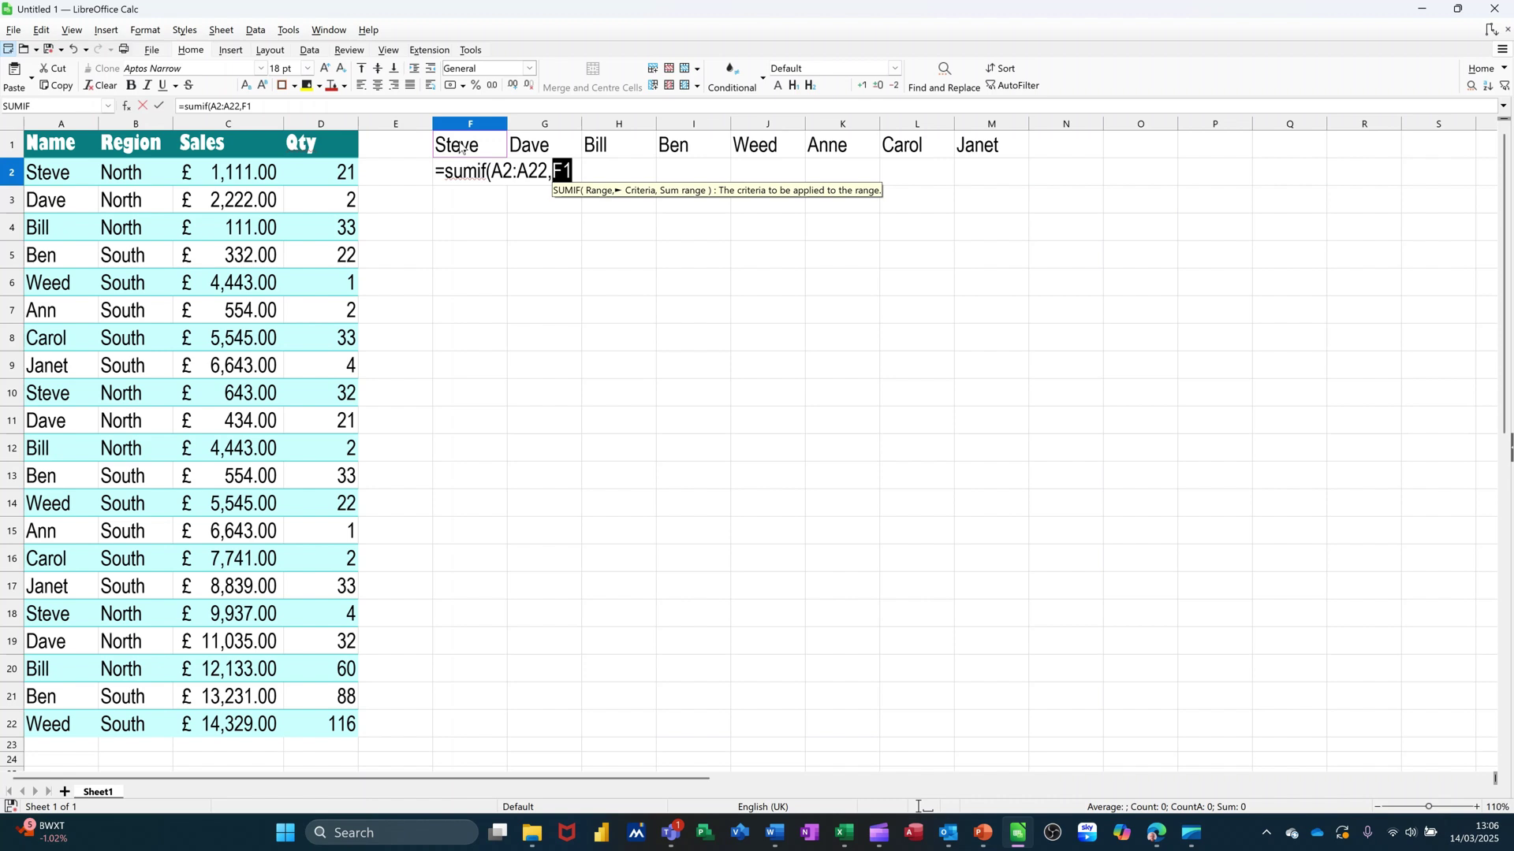
text(,)
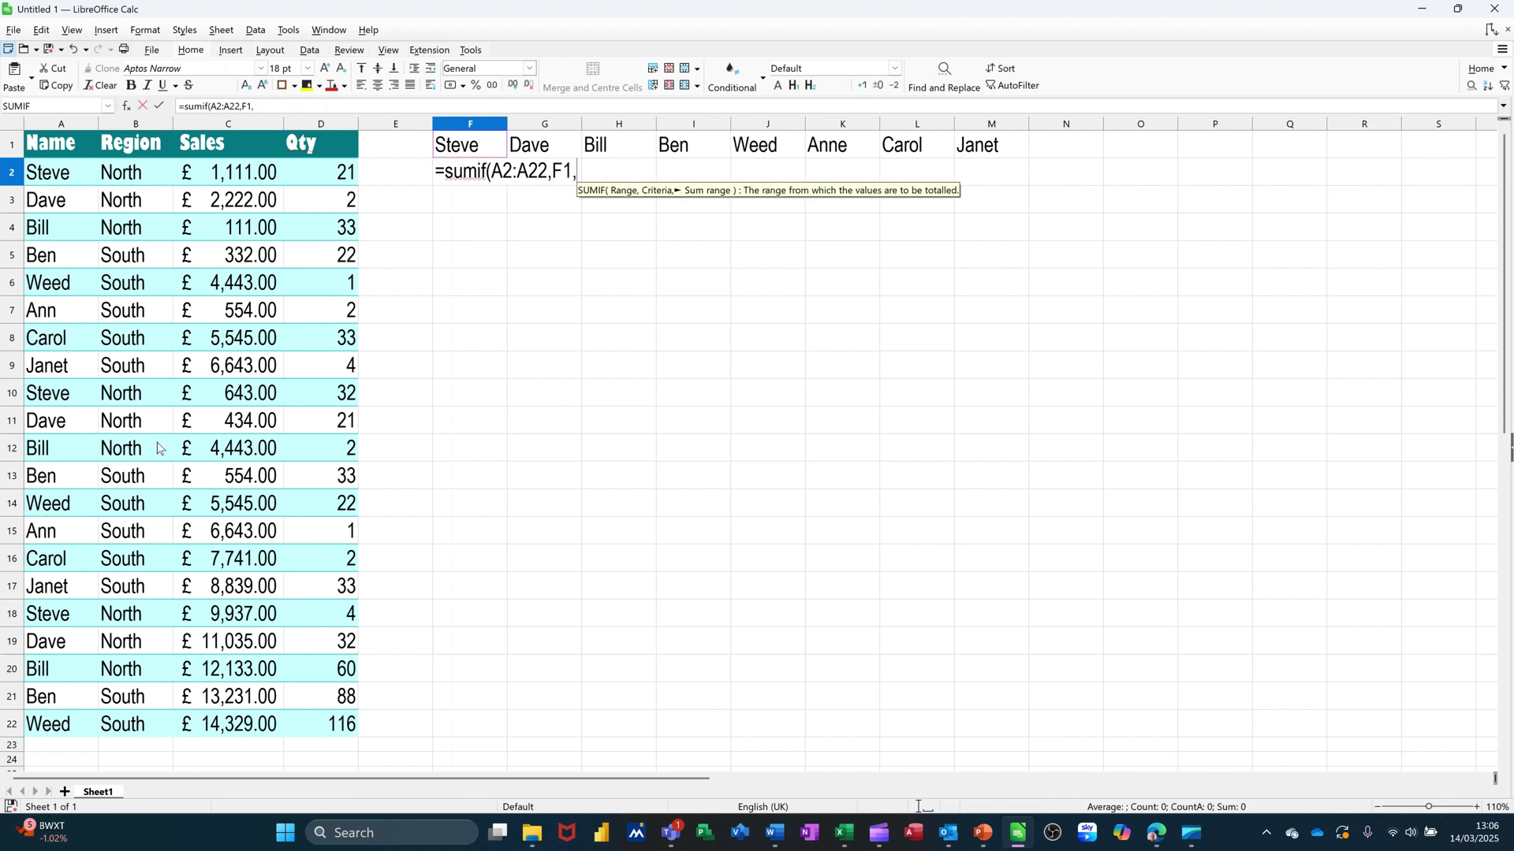
drag(209, 177, 237, 719)
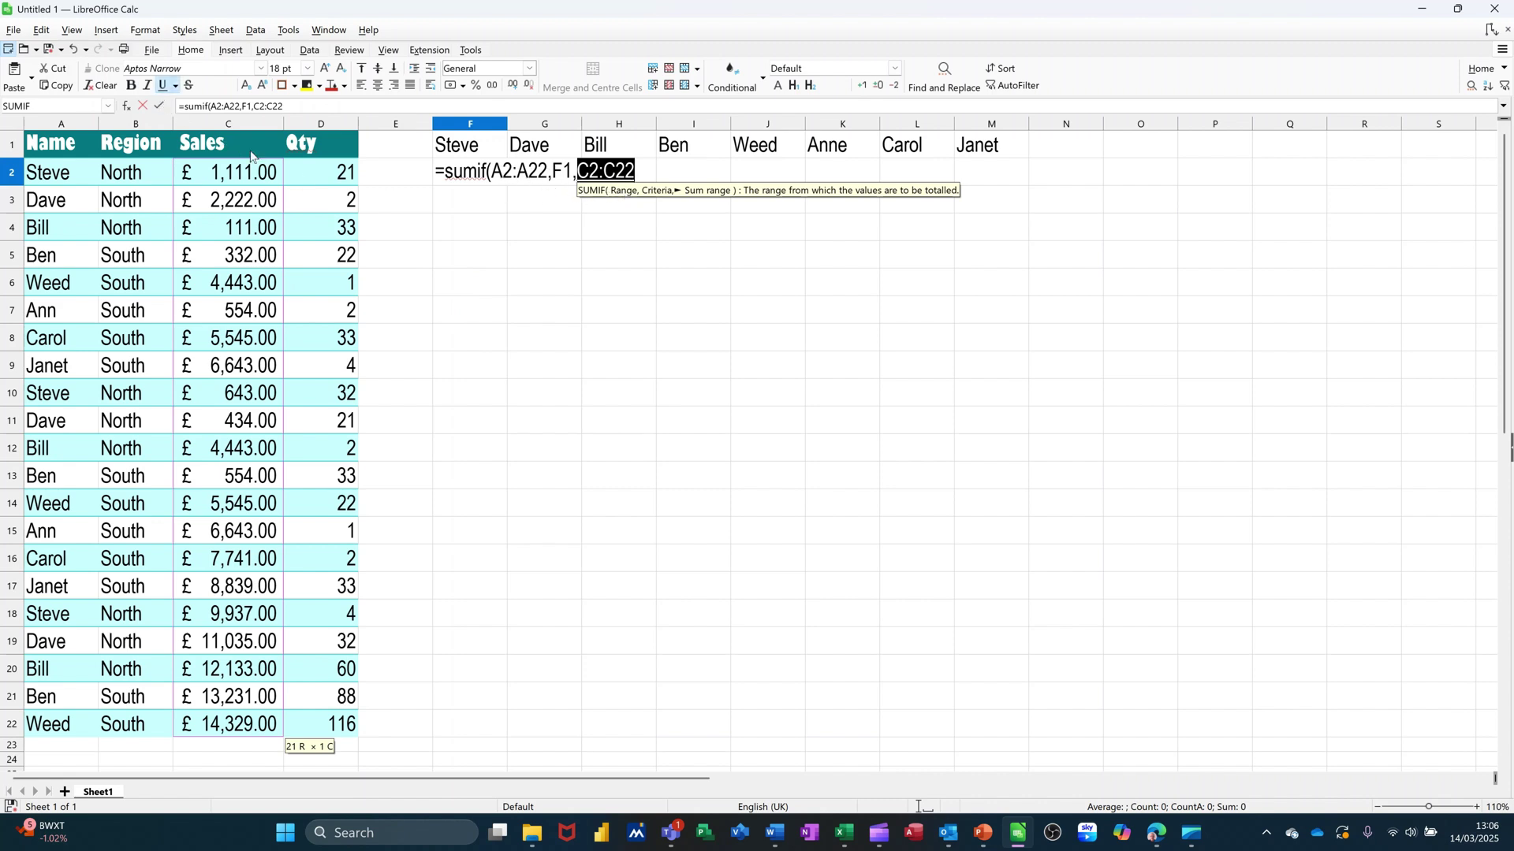
click(160, 105)
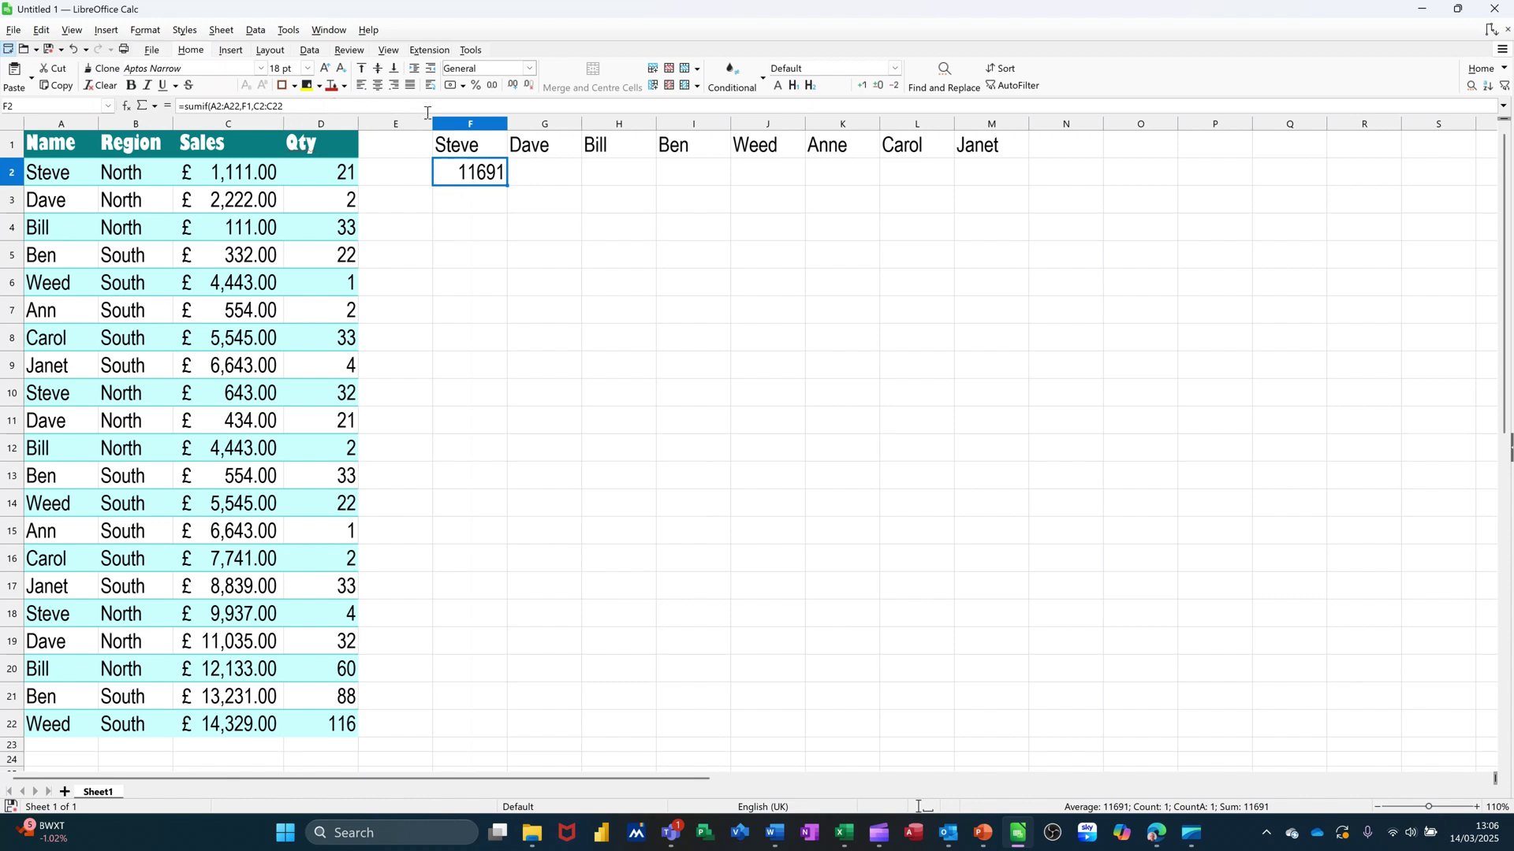
Step: Format F2 as currency (£11,691.00), widen column F, and fill the formula into G2
click(451, 85)
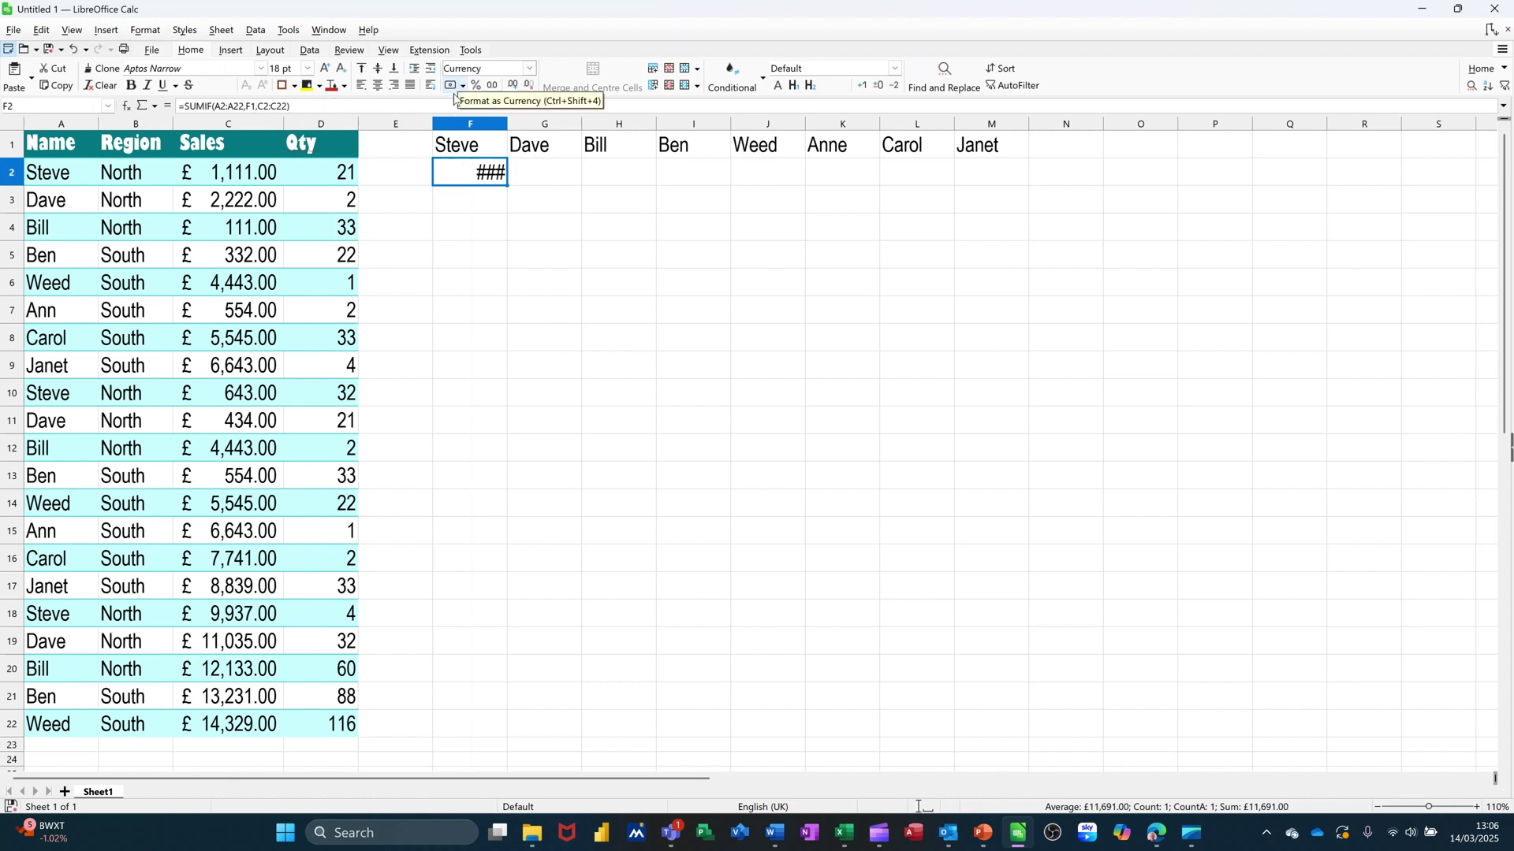
drag(507, 124, 526, 123)
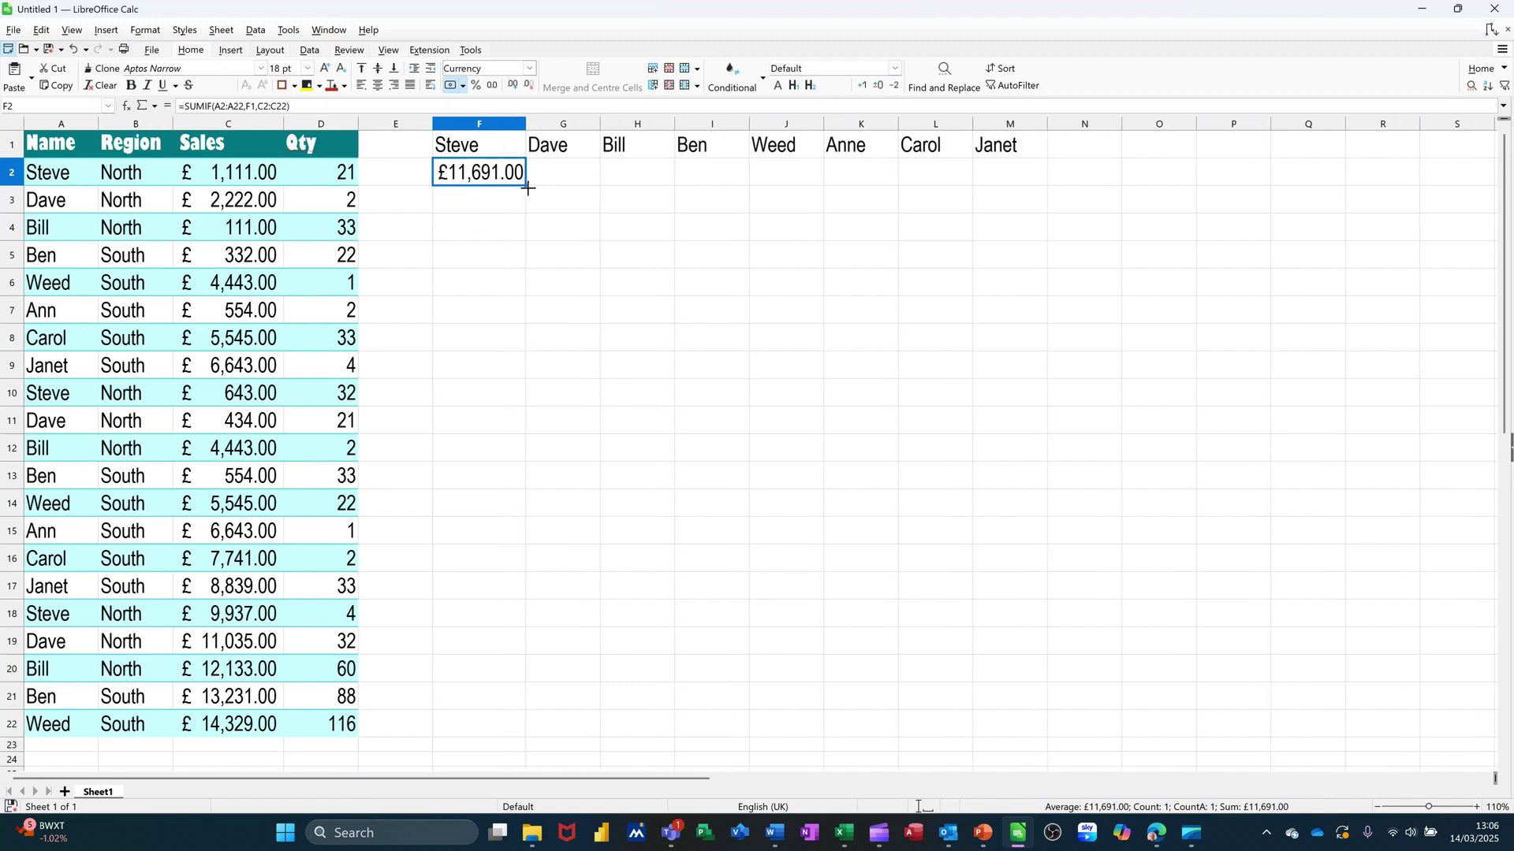
drag(528, 188, 591, 191)
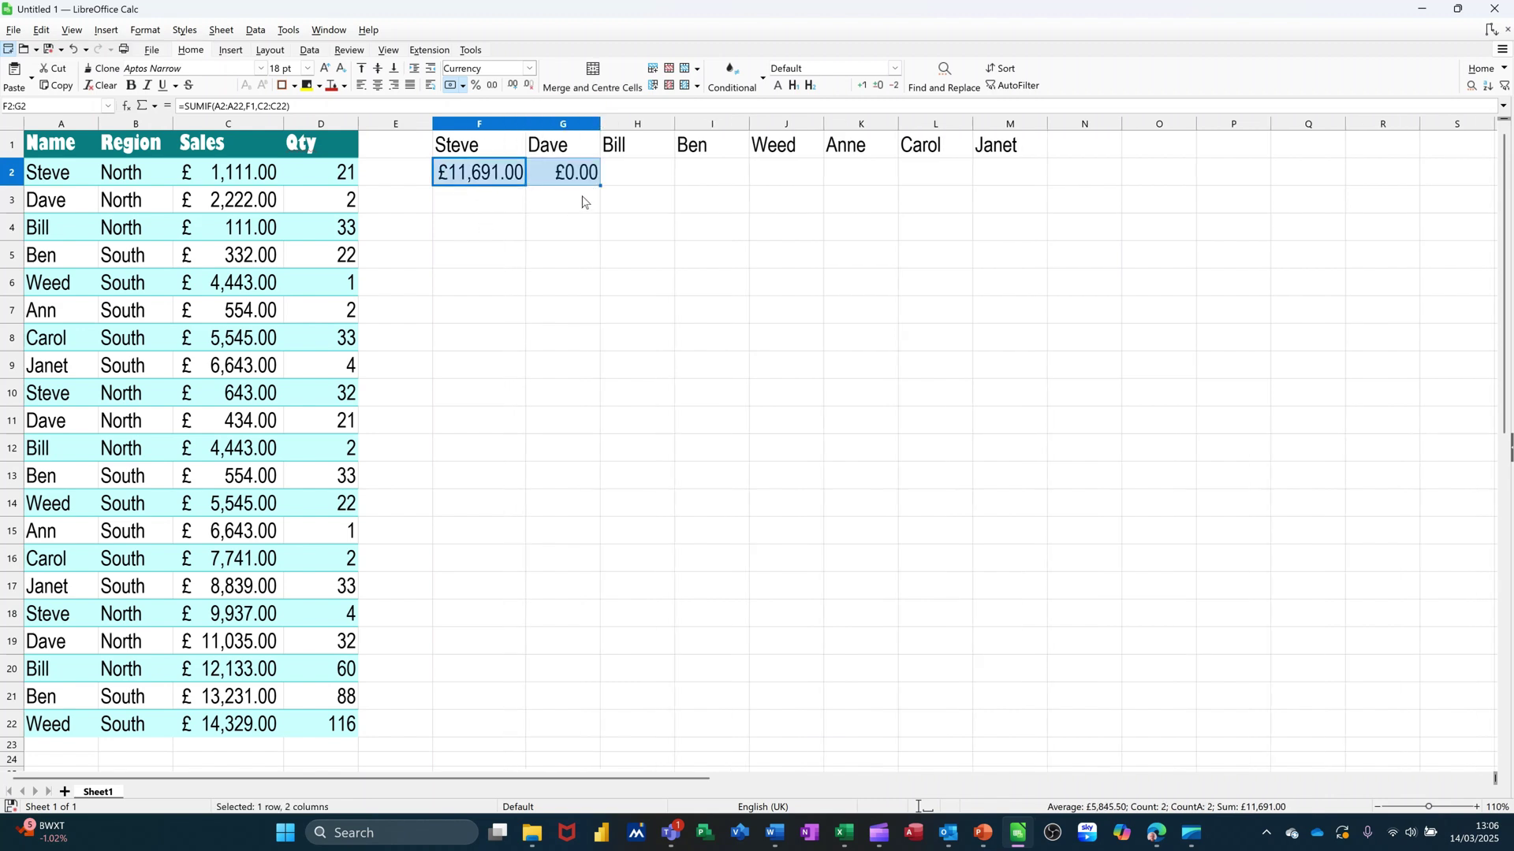
click(562, 173)
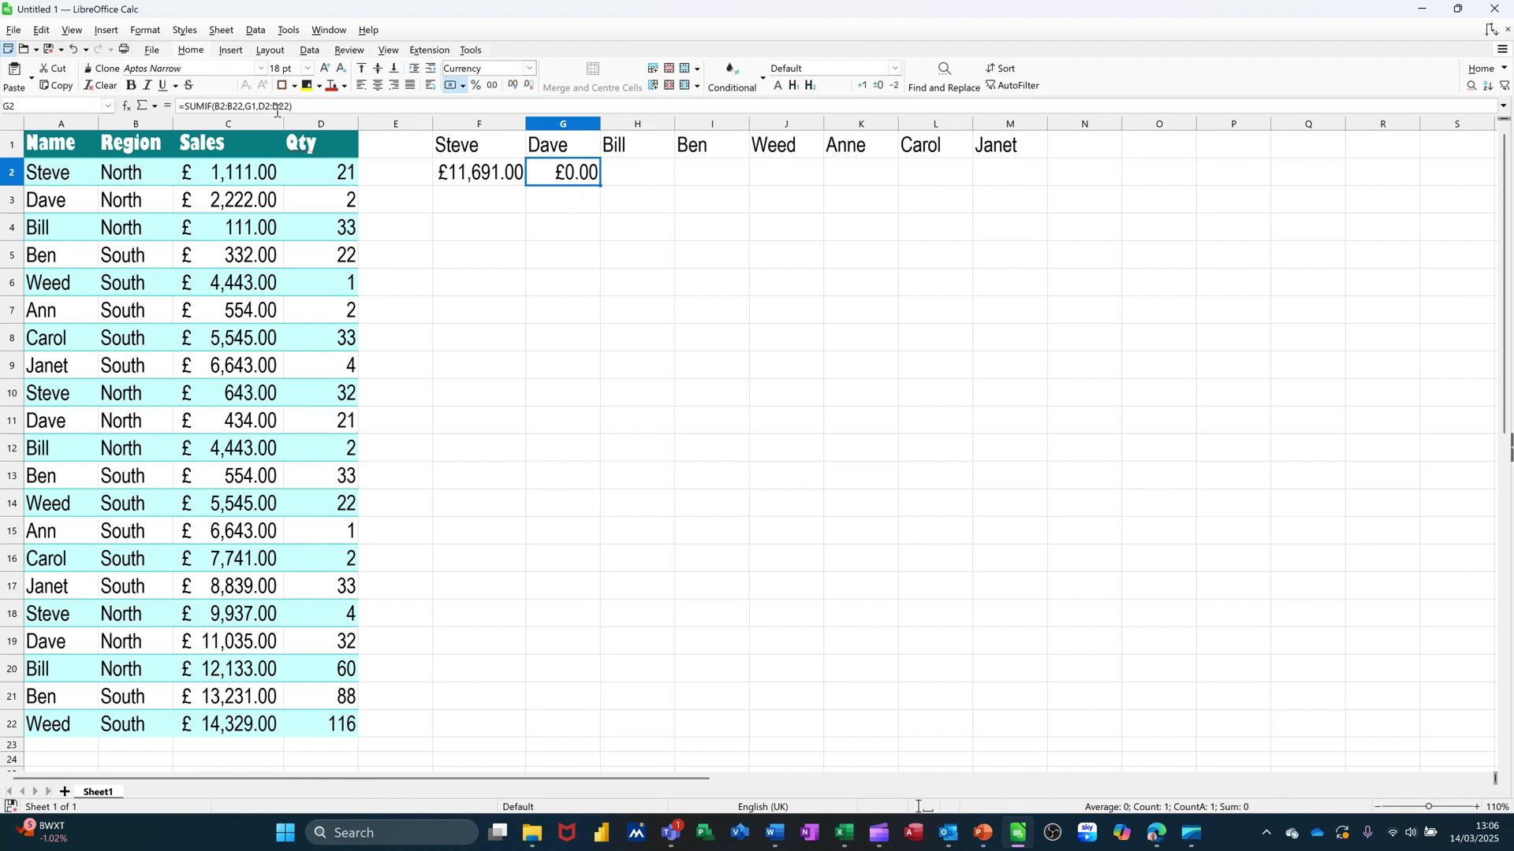
click(451, 177)
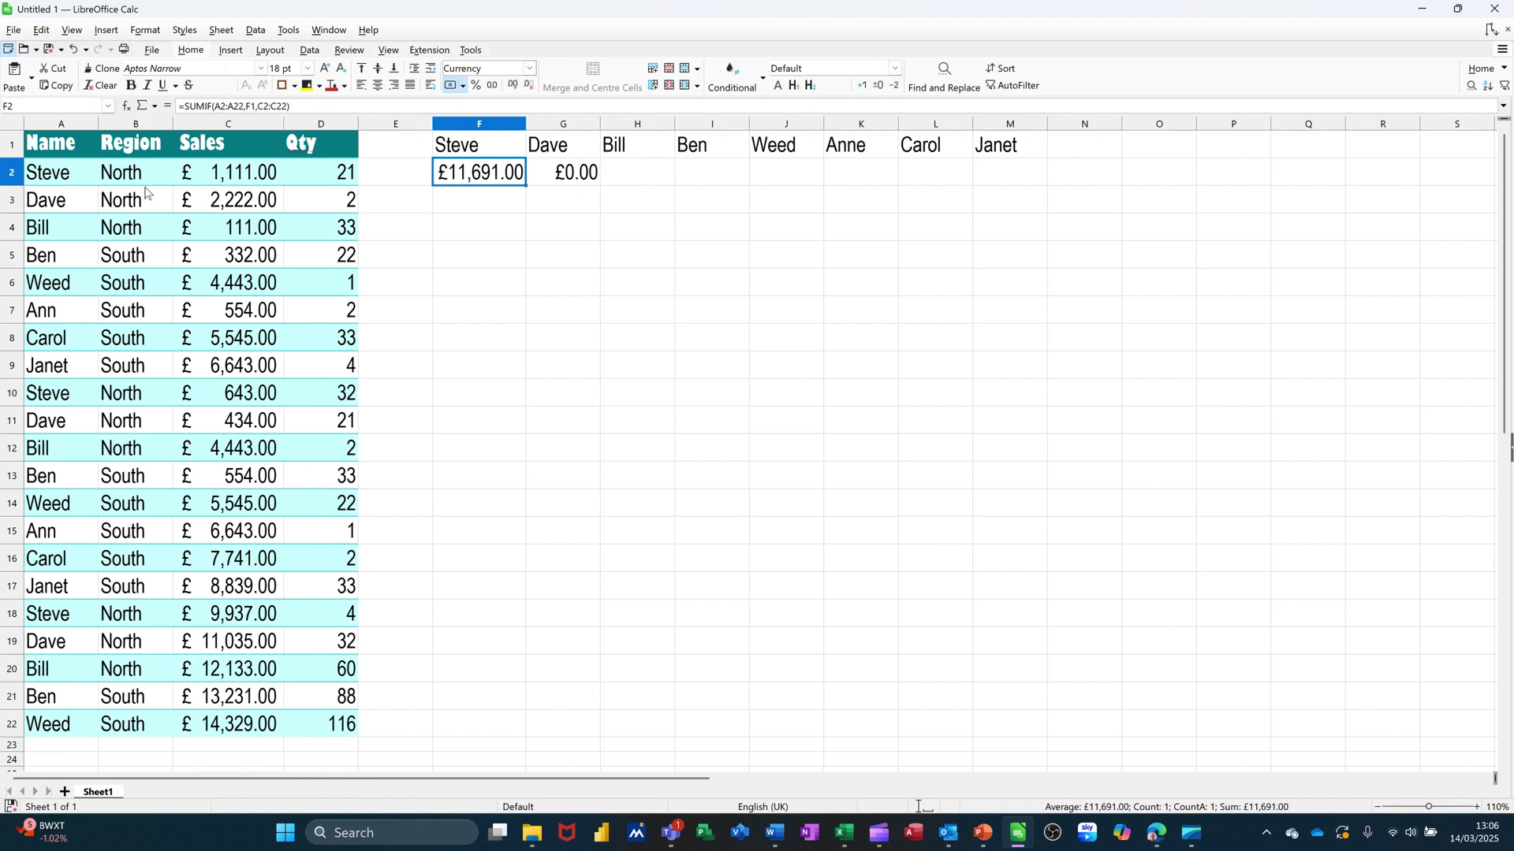
Step: Give column A the range name 'name' via the Name Box
click(54, 128)
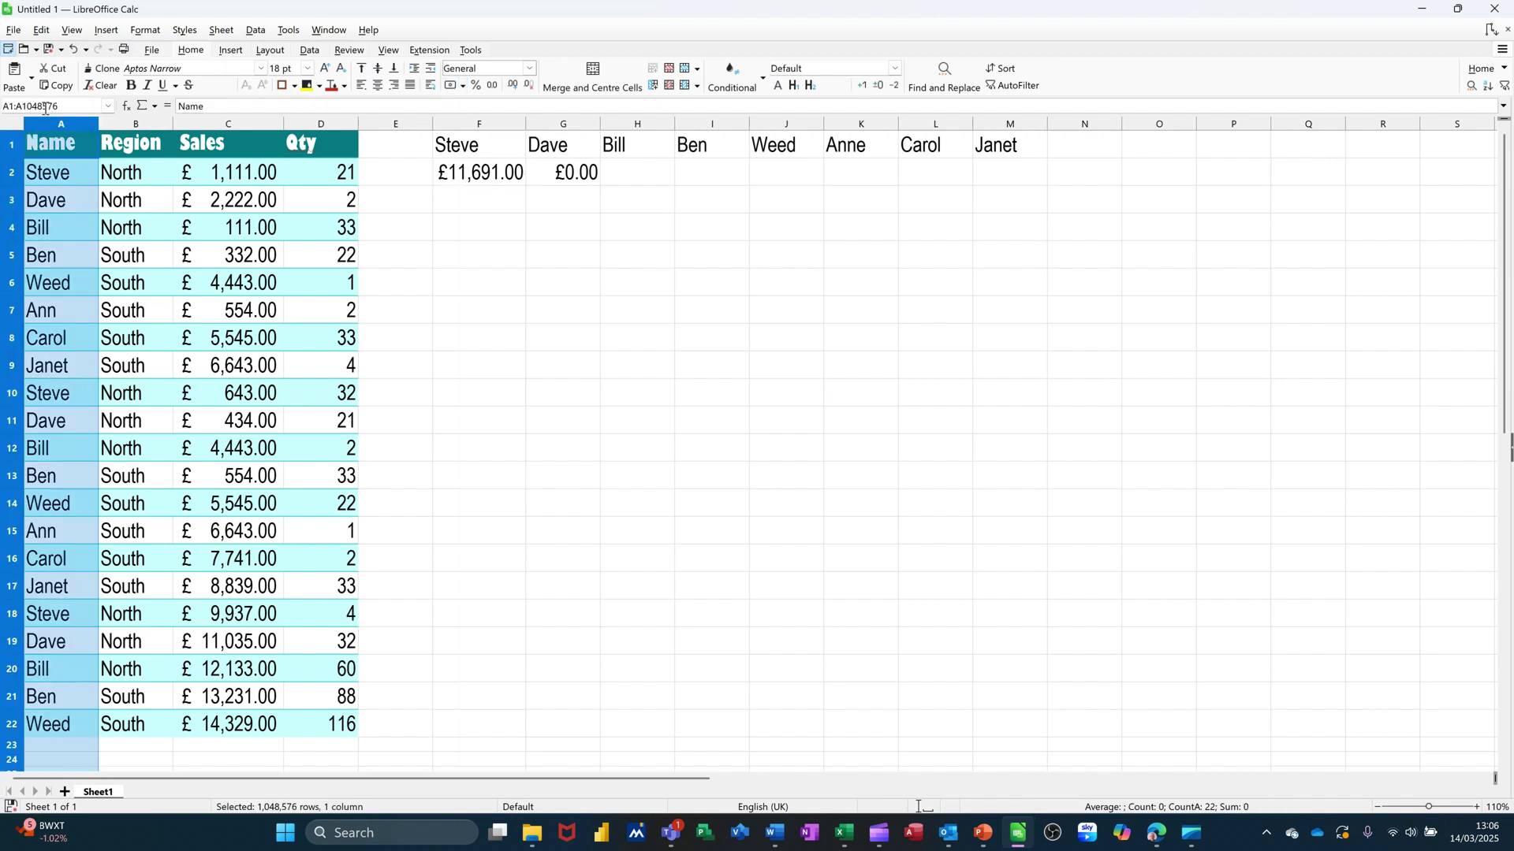
click(45, 108)
text(name)
key(Return)
Step: Give the Sales column C the range name 'sales'
click(228, 124)
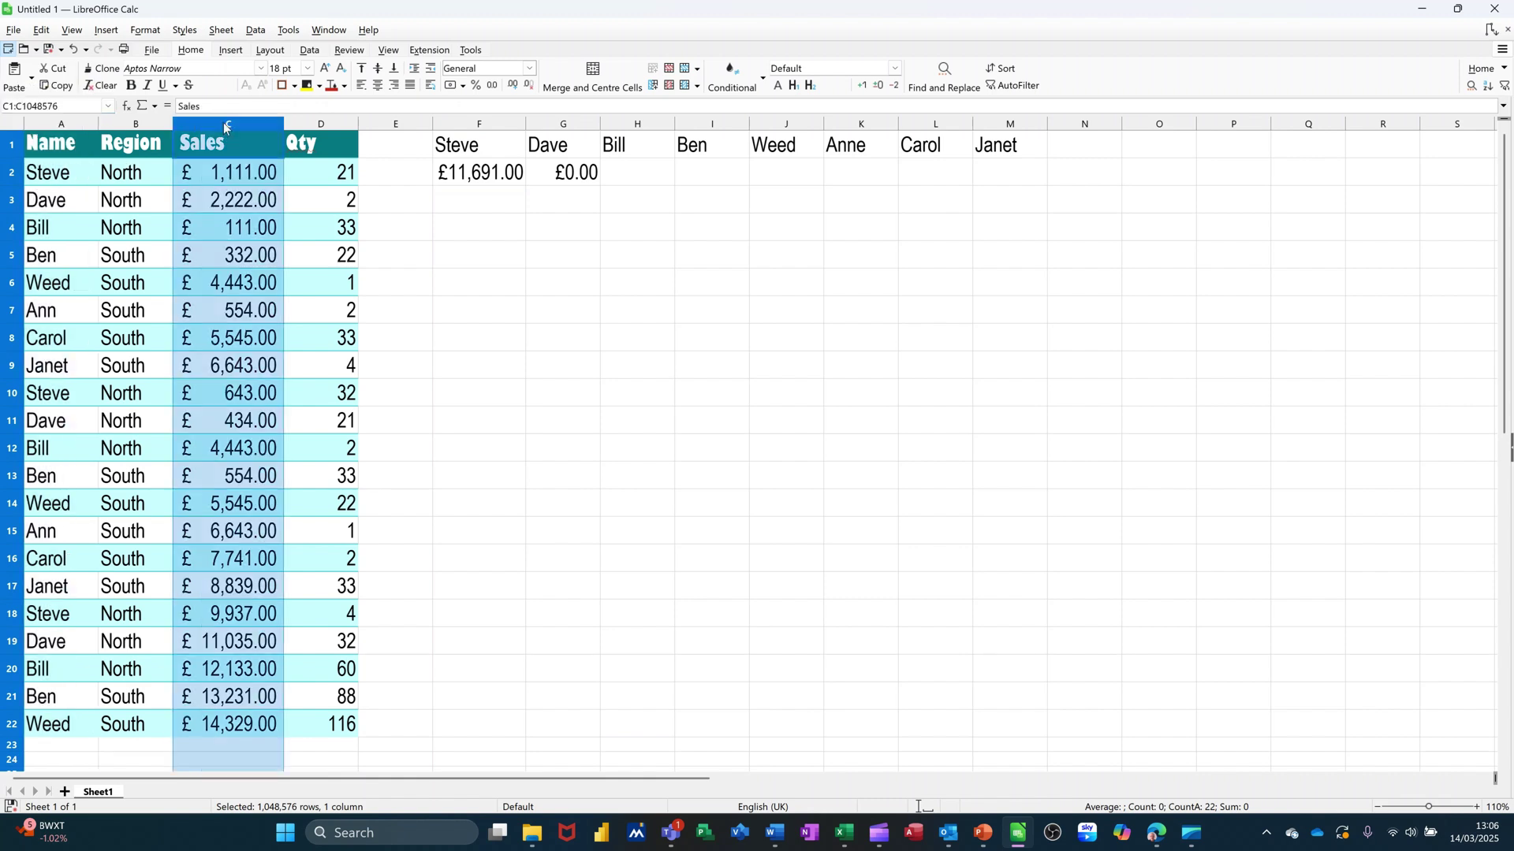
click(48, 109)
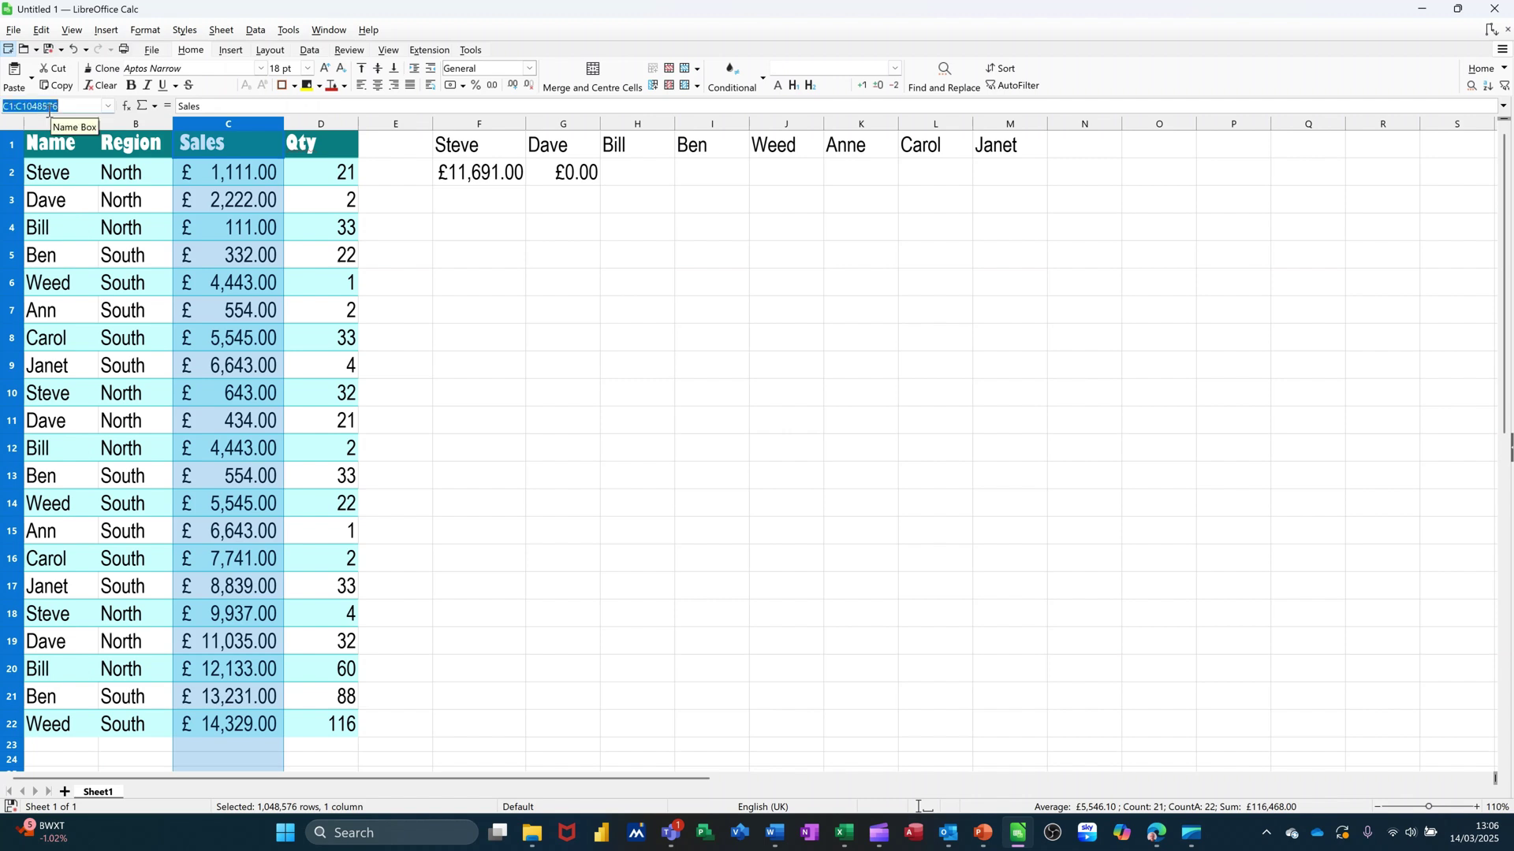
text(sales)
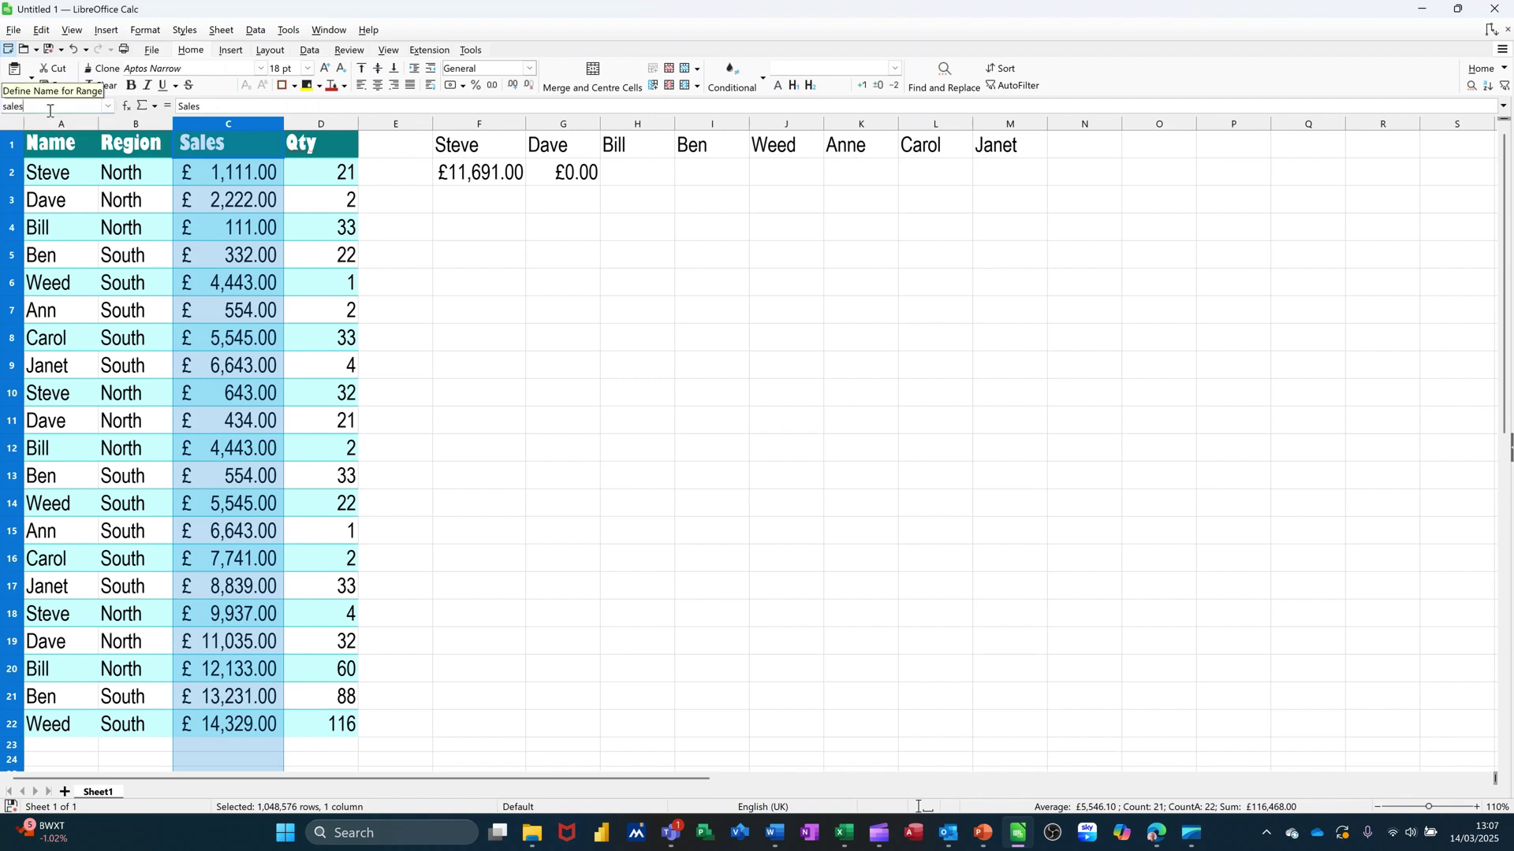
key(Return)
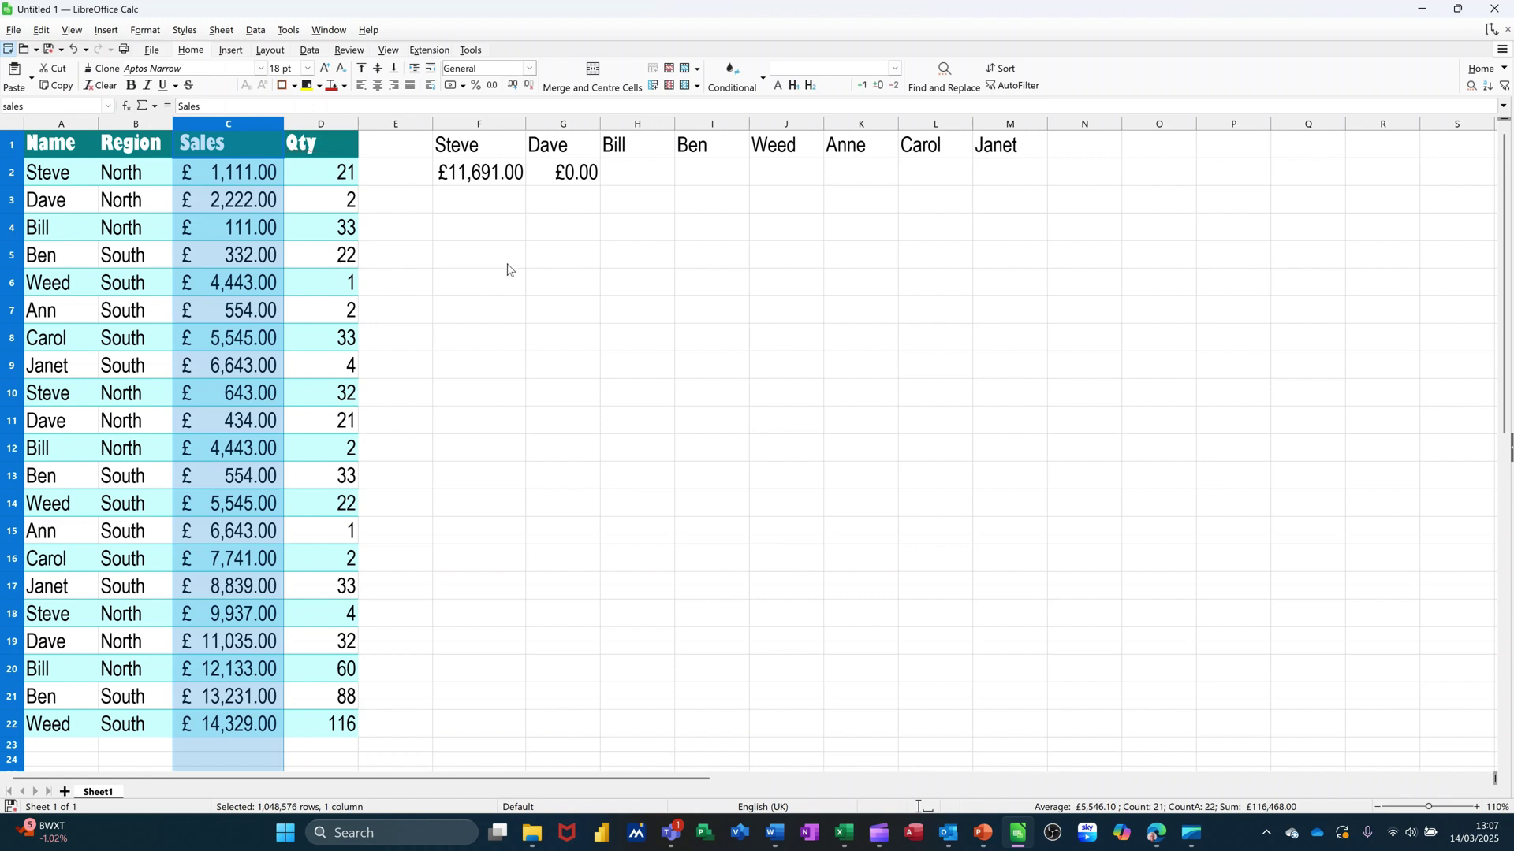
Step: In F2's formula, replace A2:A22 with the named range name
click(476, 178)
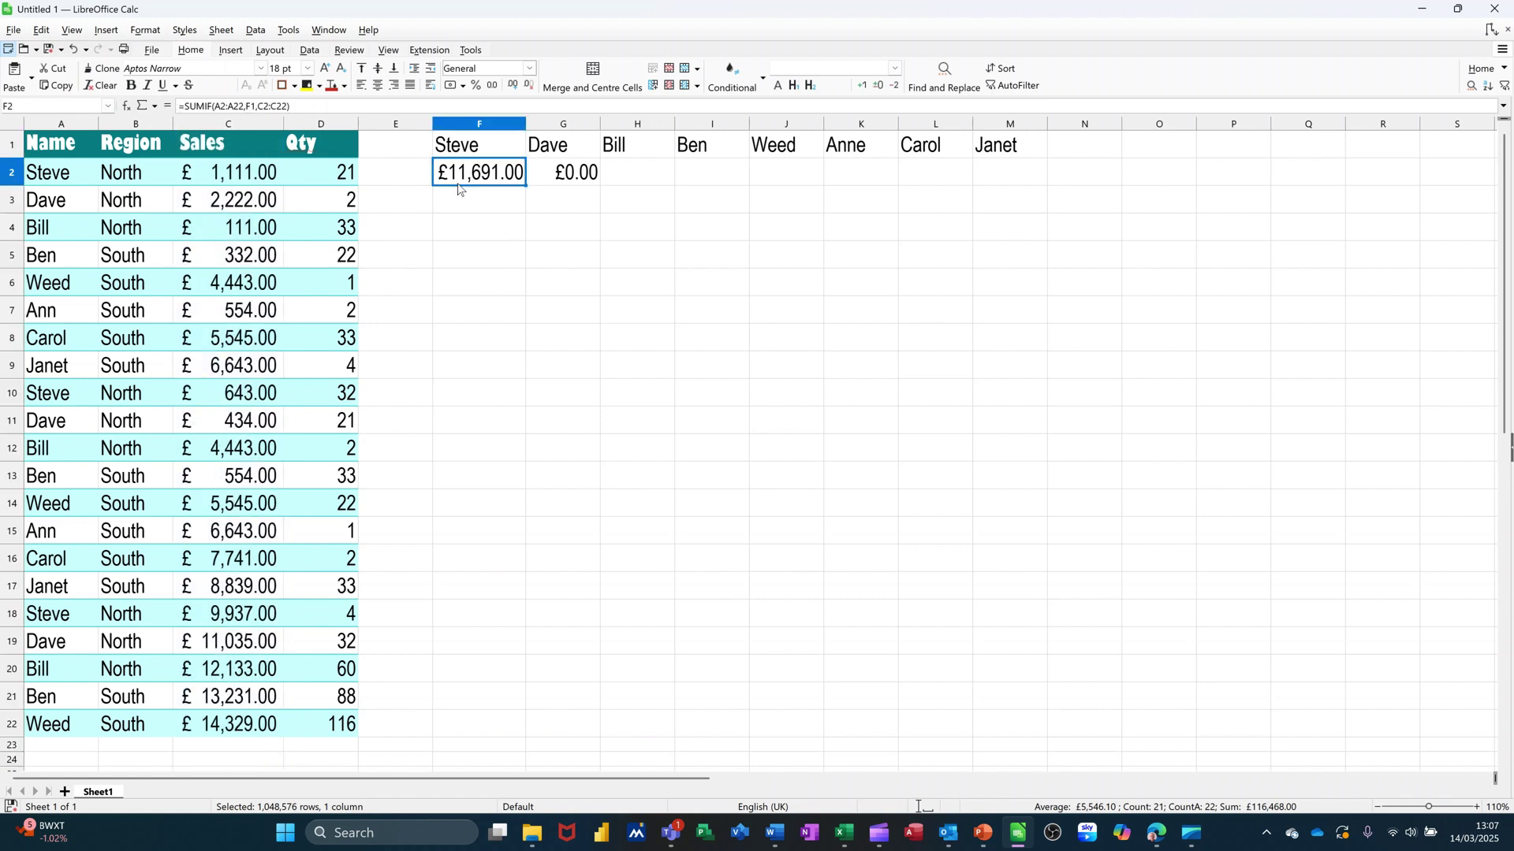
double_click(223, 107)
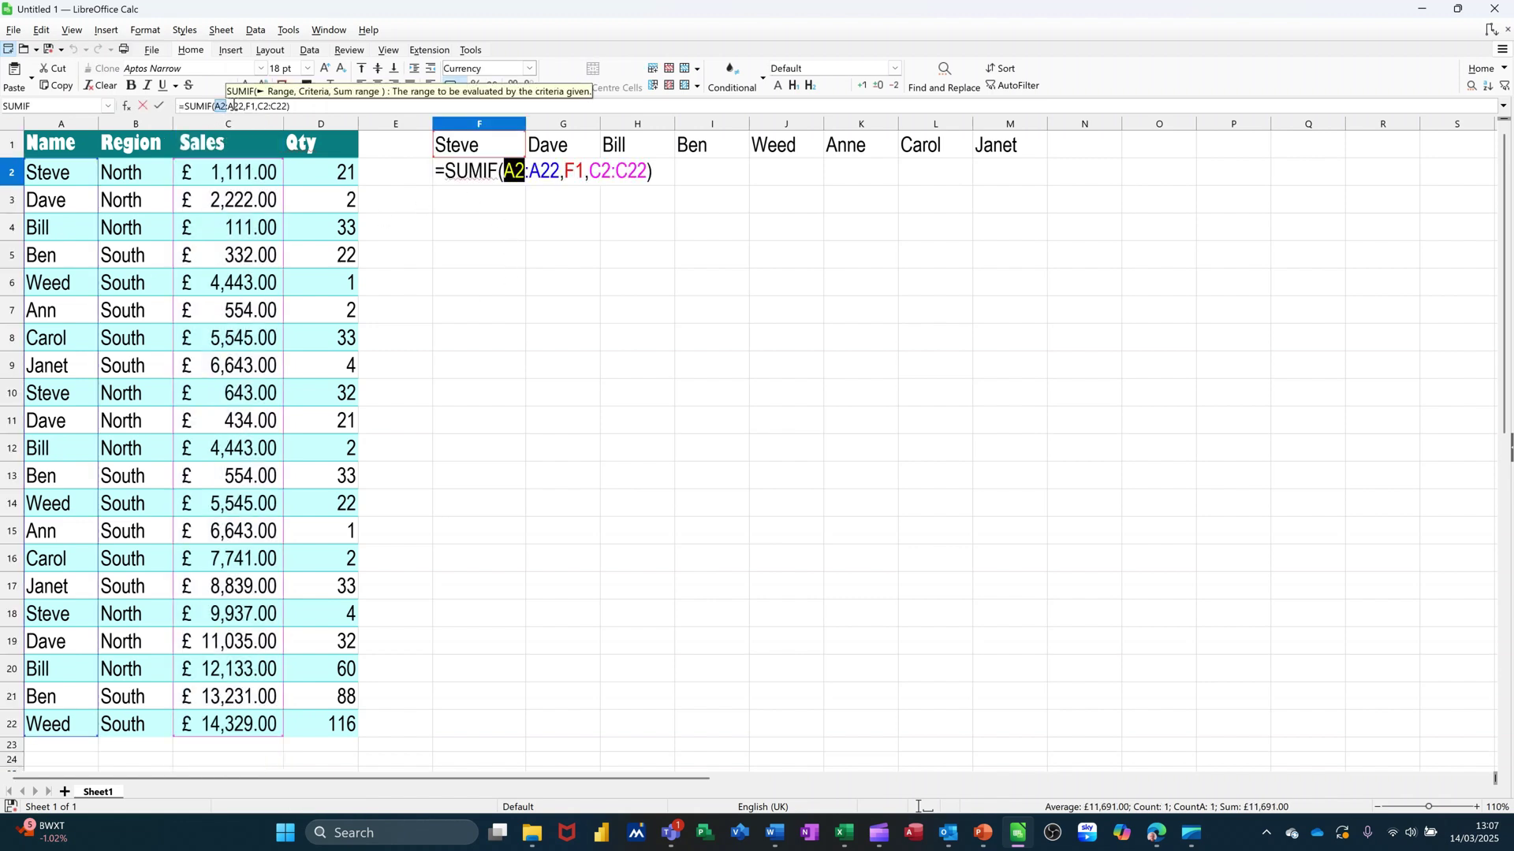
click(234, 106)
drag(237, 106, 215, 106)
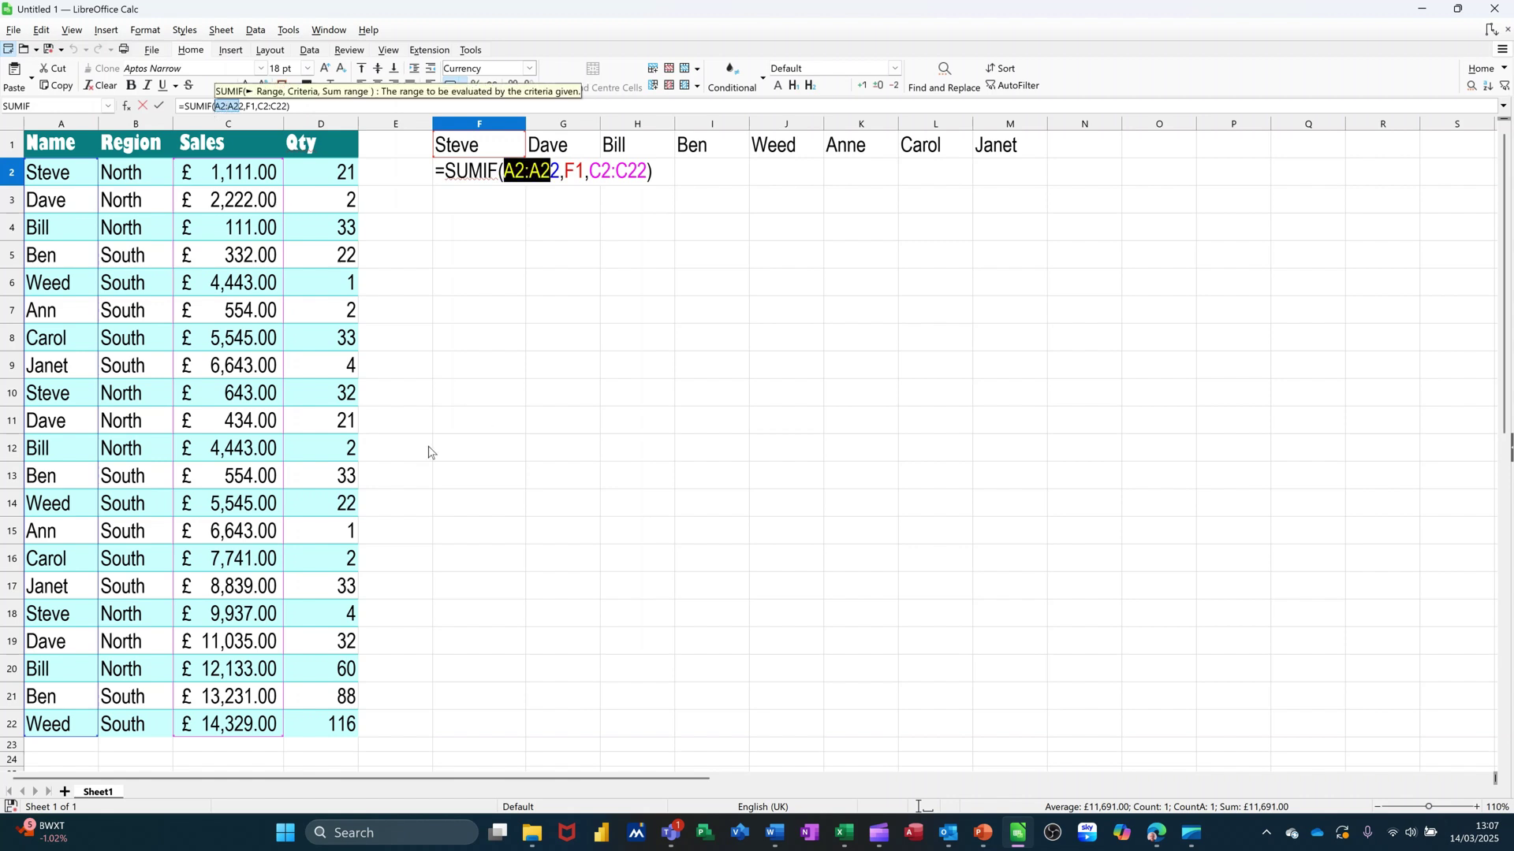
text(sal)
key(BackSpace)
key(BackSpace)
key(BackSpace)
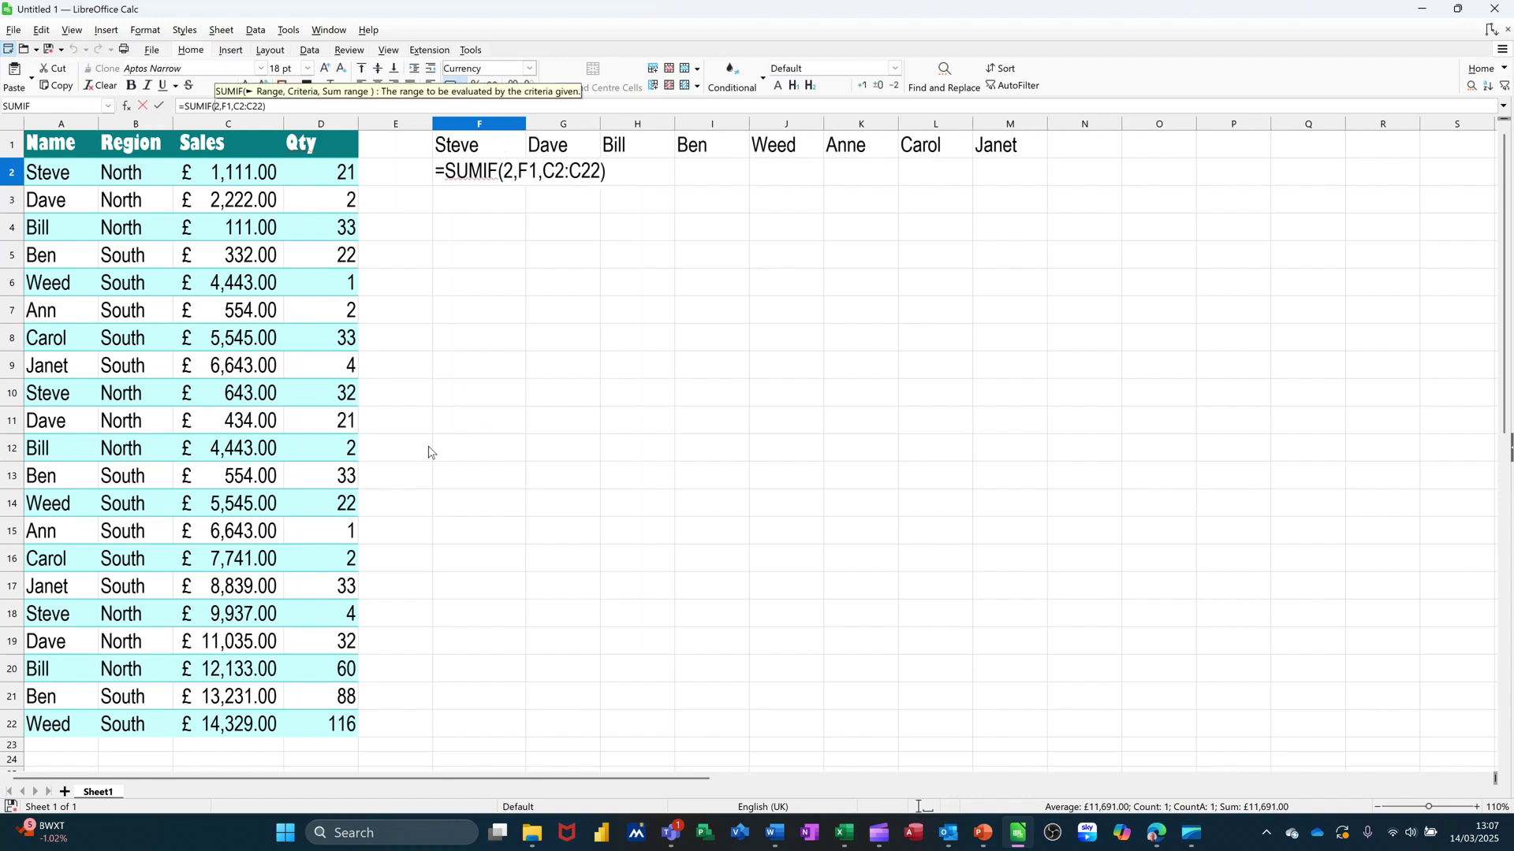
text(name)
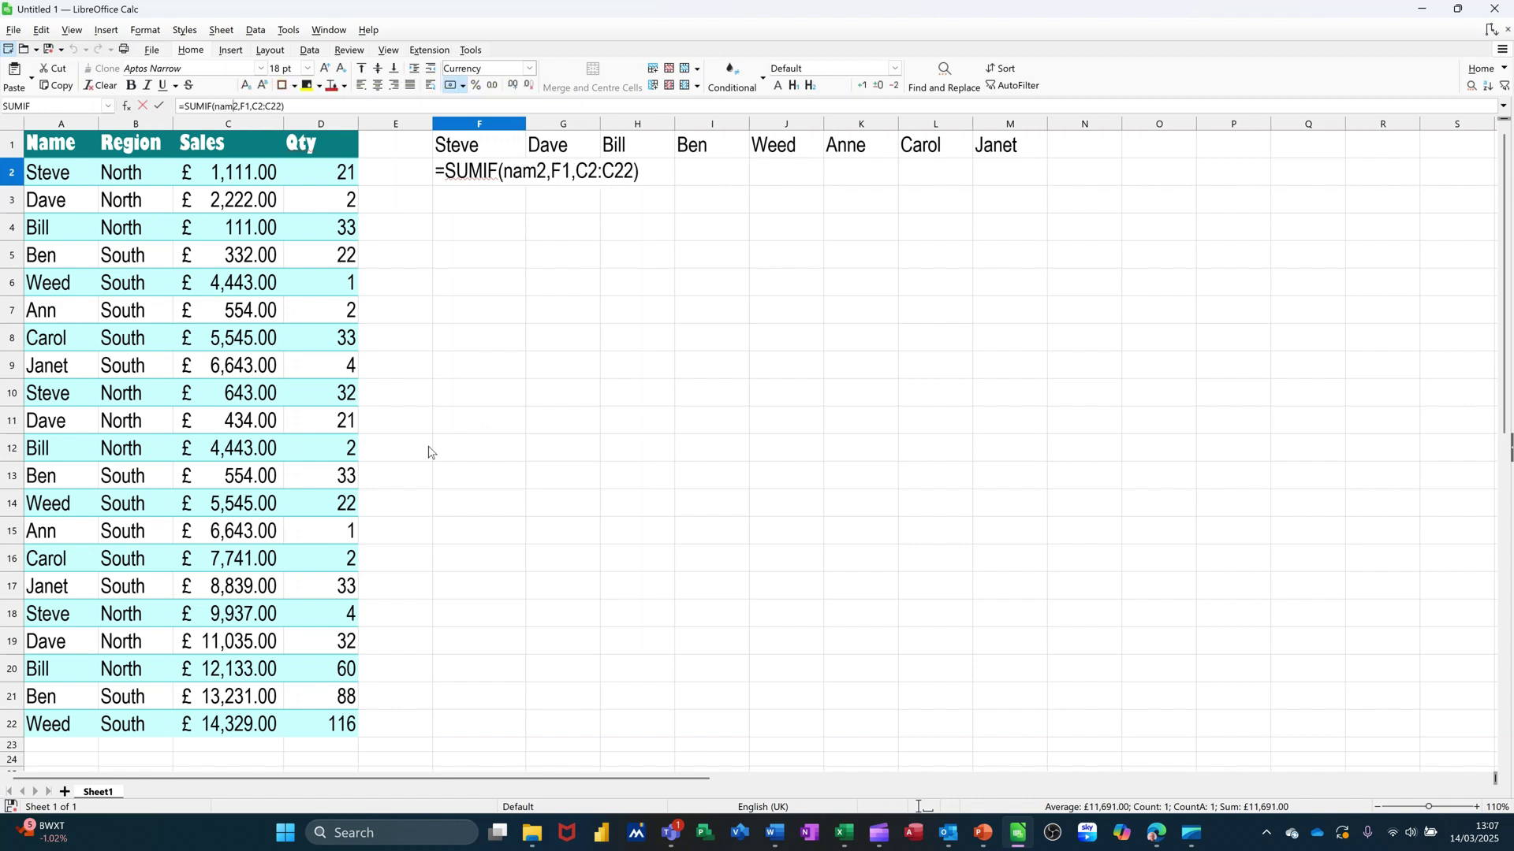
key(Delete)
Step: Replace C2:C22 with sales and confirm =SUMIF(name,F1,sales)
drag(253, 106, 276, 109)
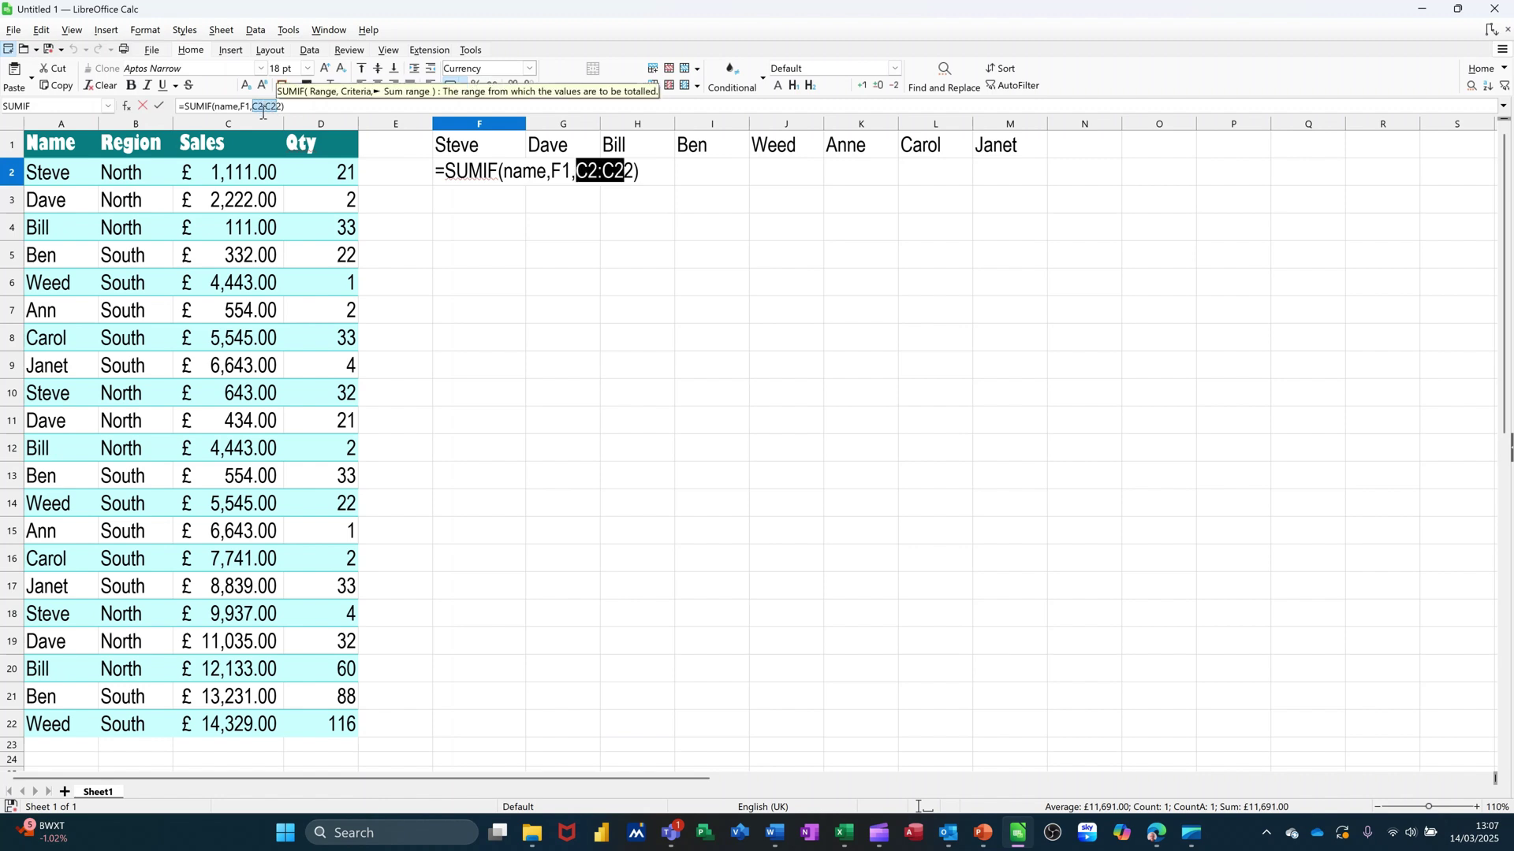
text(sa)
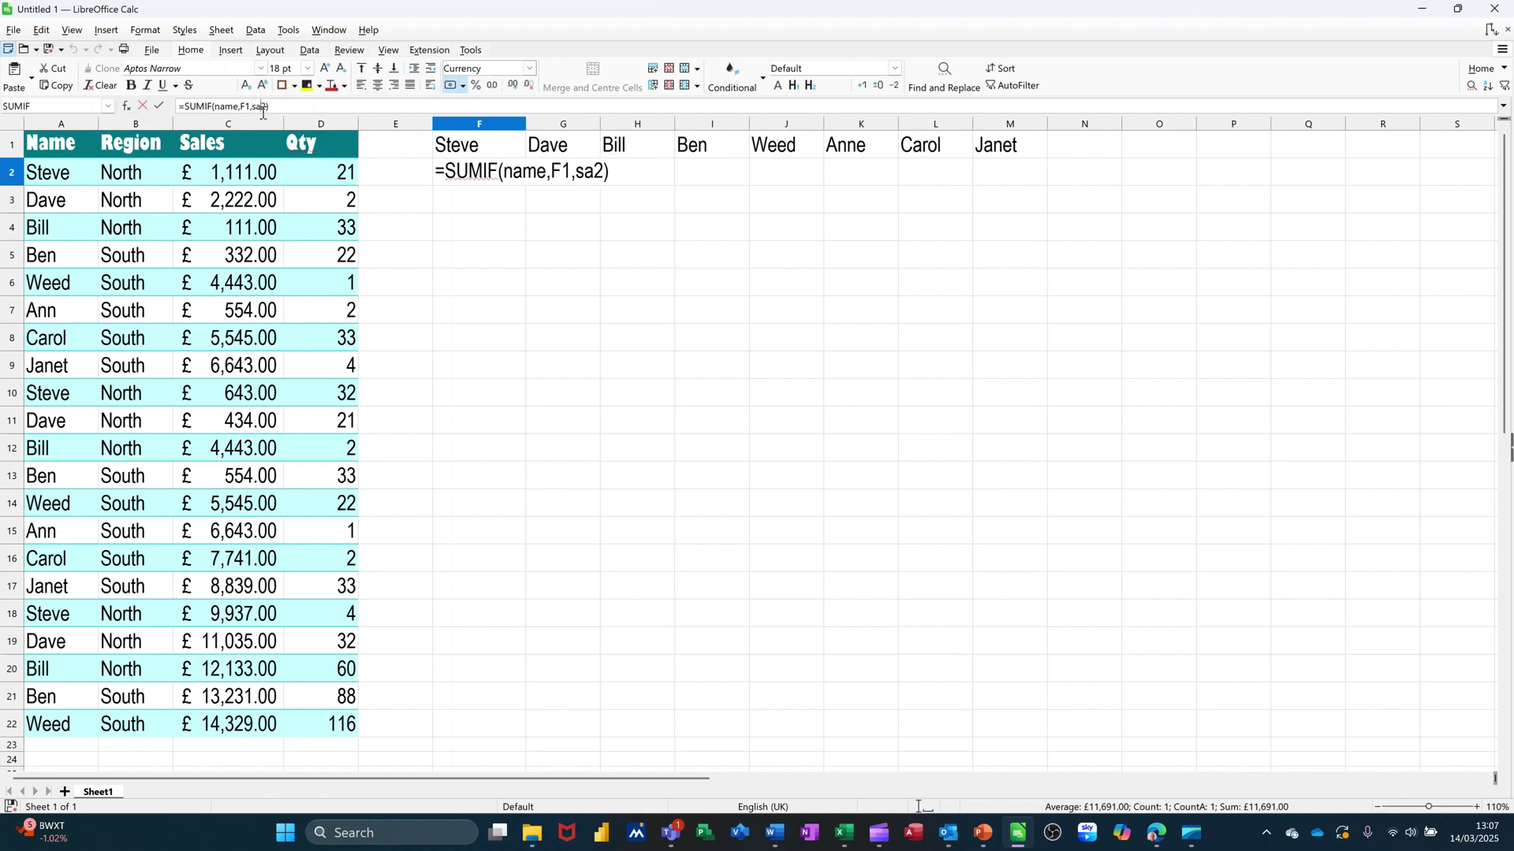
text(les)
key(Delete)
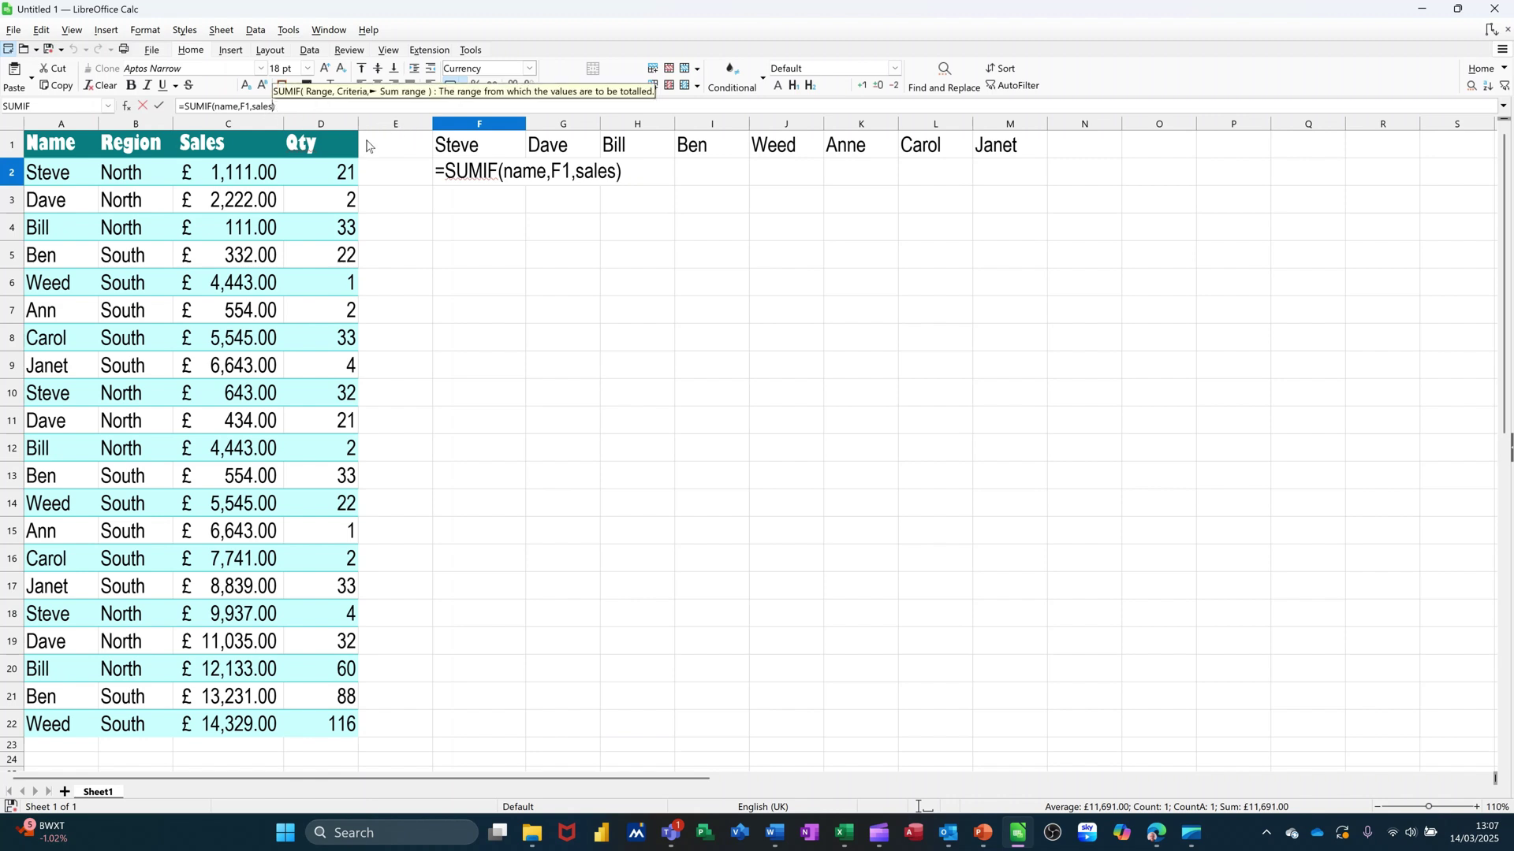
click(159, 105)
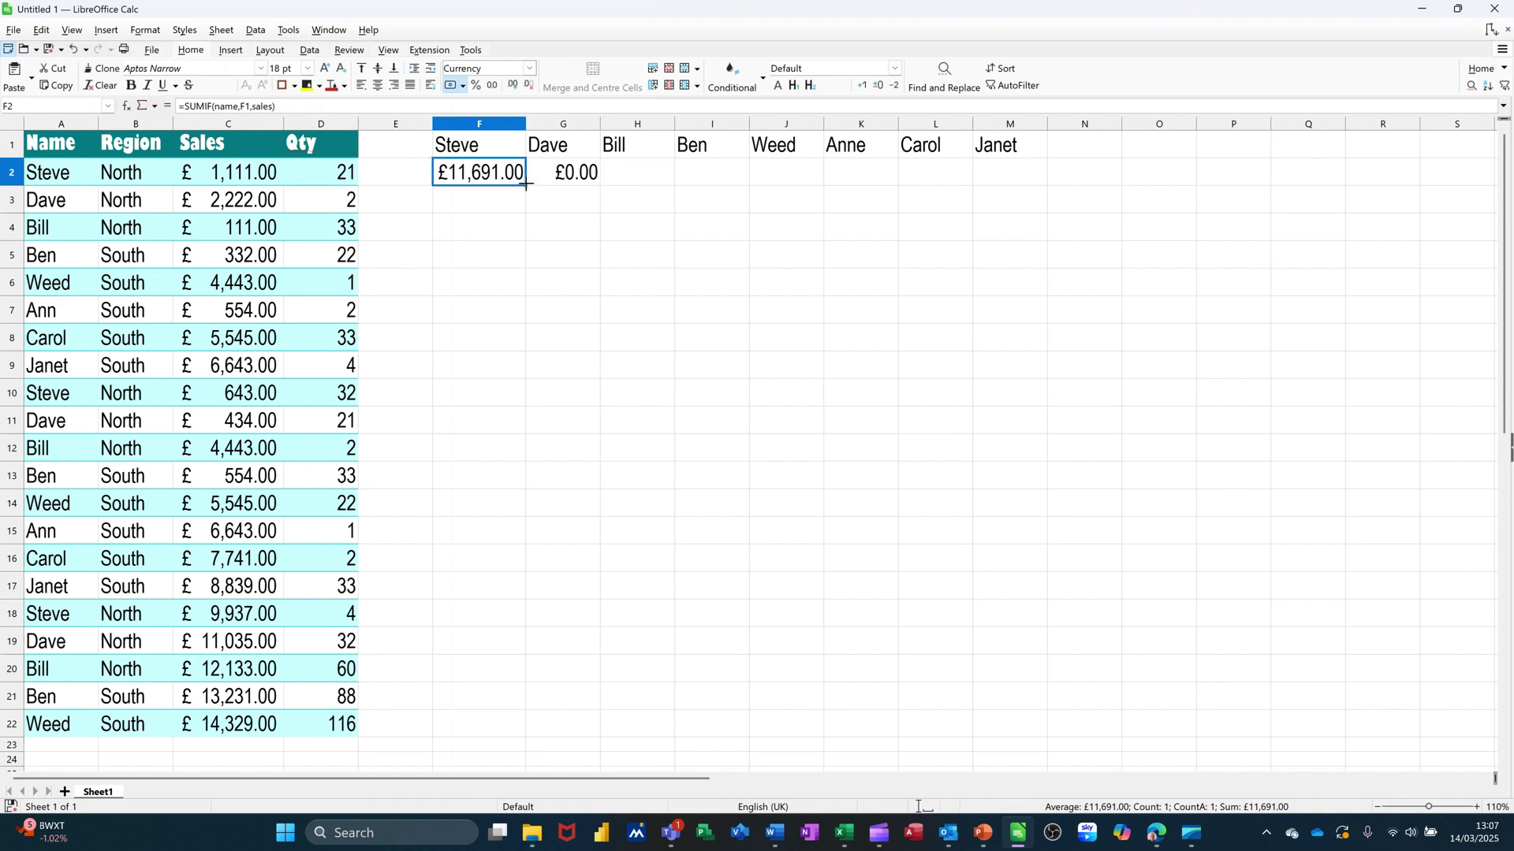
Step: Fill F2's named-range SUMIF across to M2 and widen all columns to show the totals
drag(528, 186, 1024, 217)
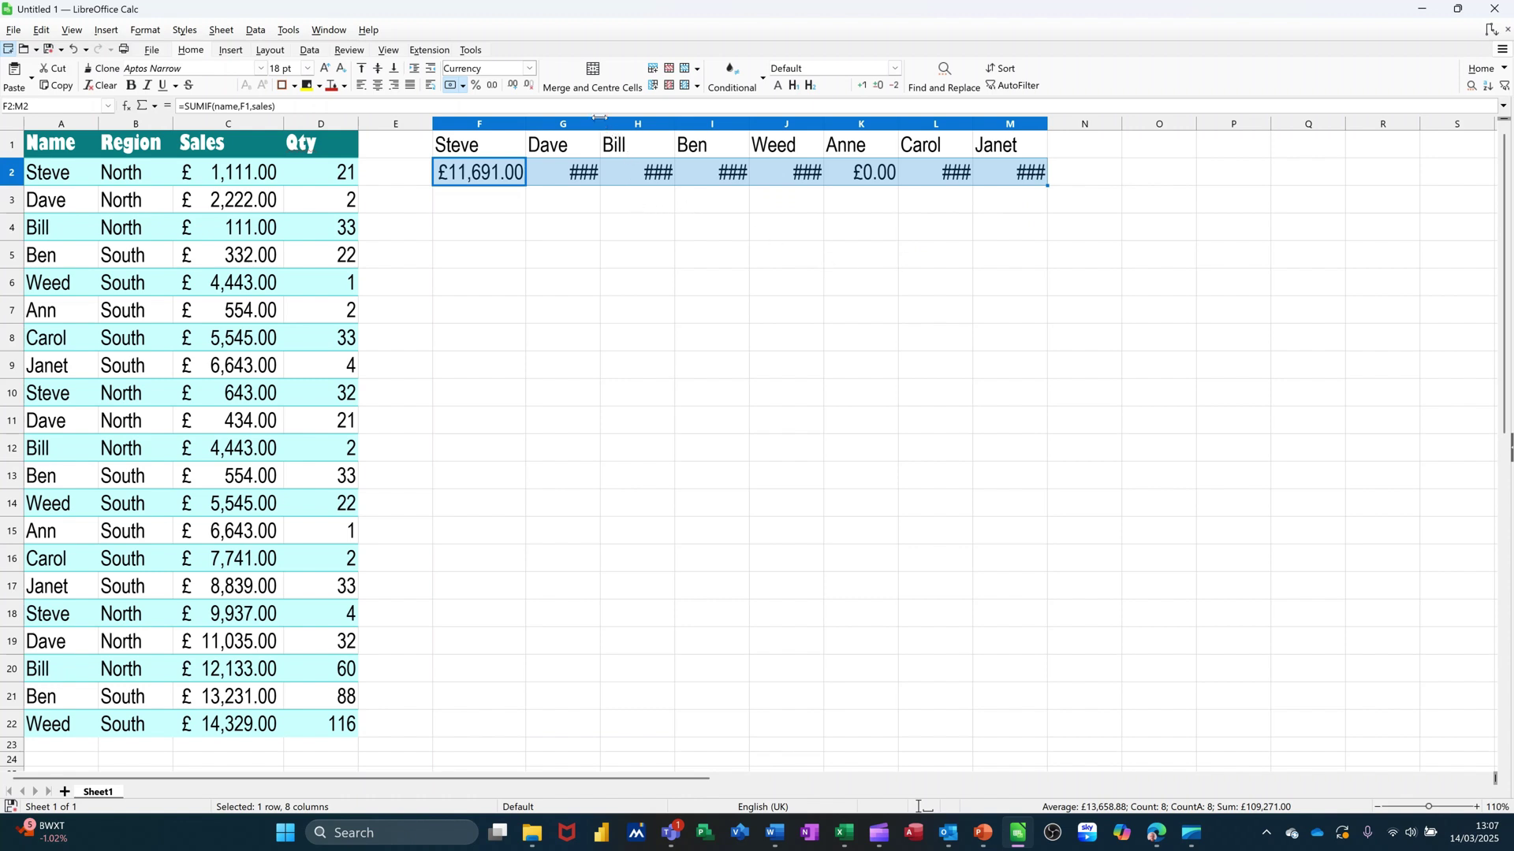
drag(599, 117, 618, 119)
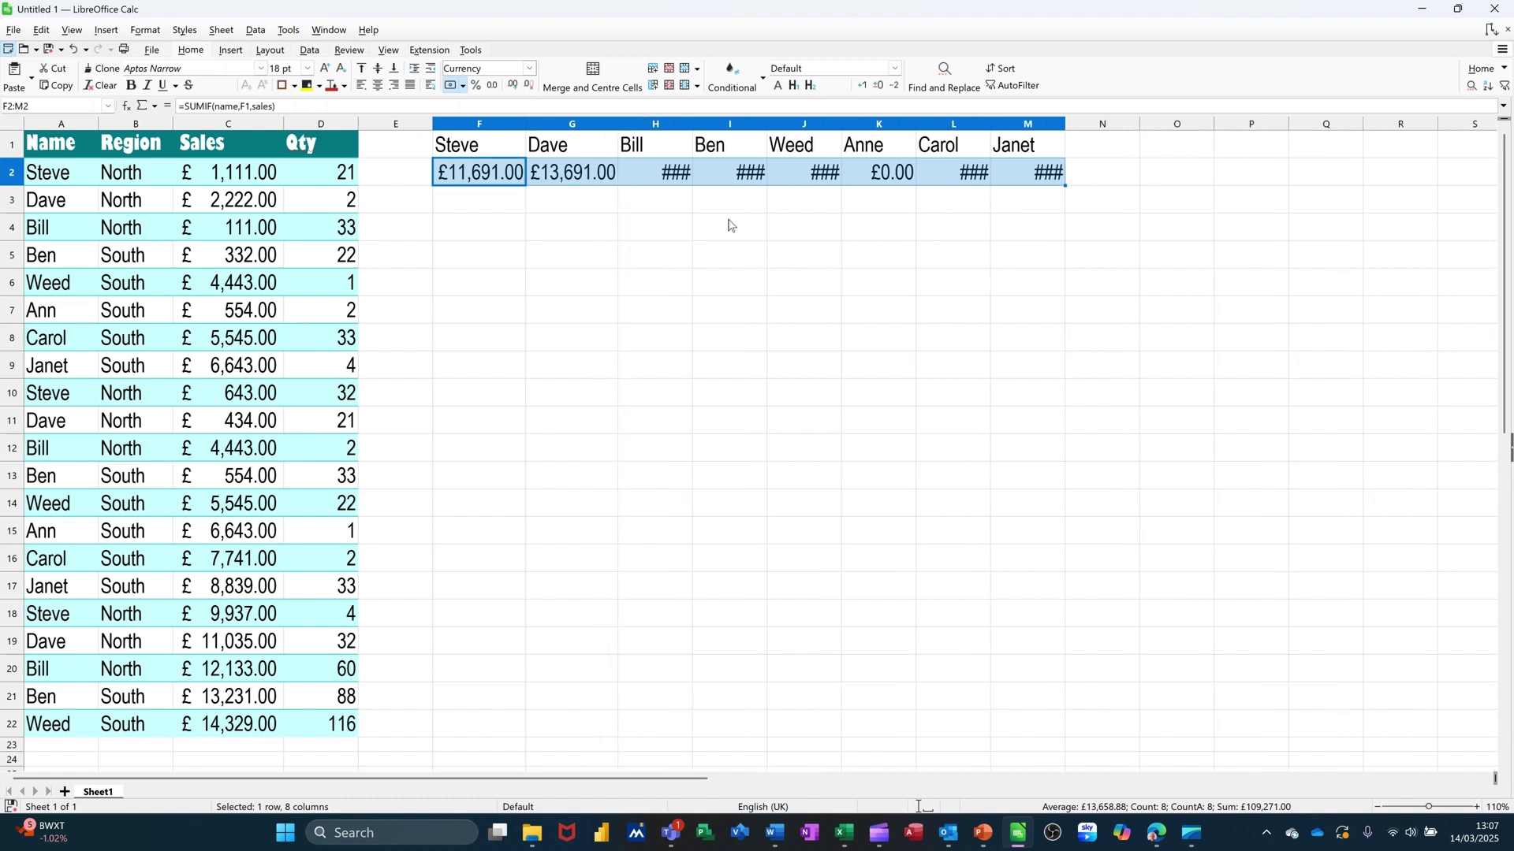
click(11, 123)
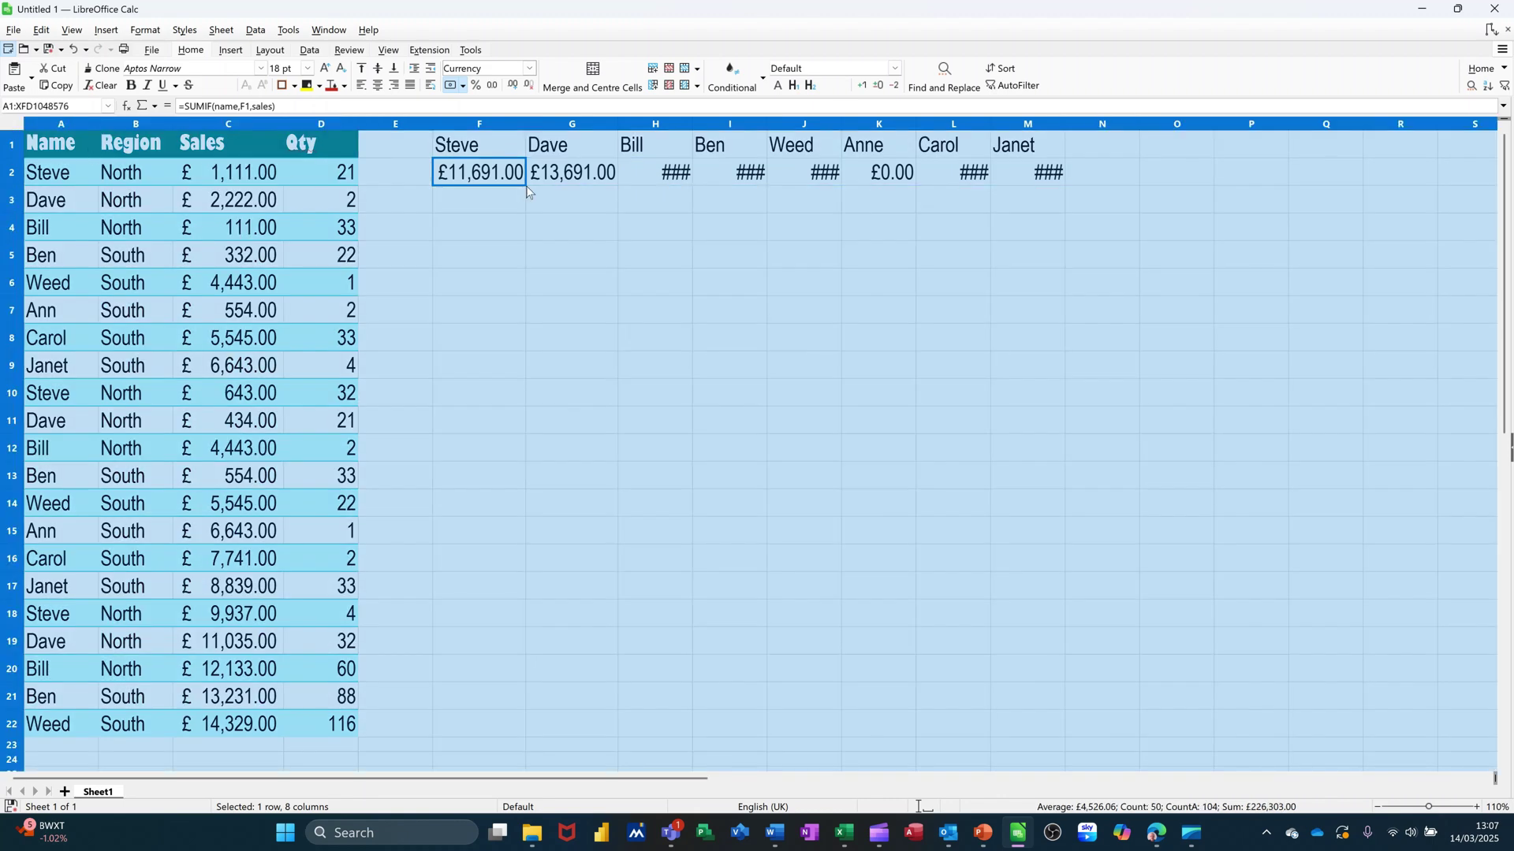
drag(616, 128, 635, 128)
click(732, 236)
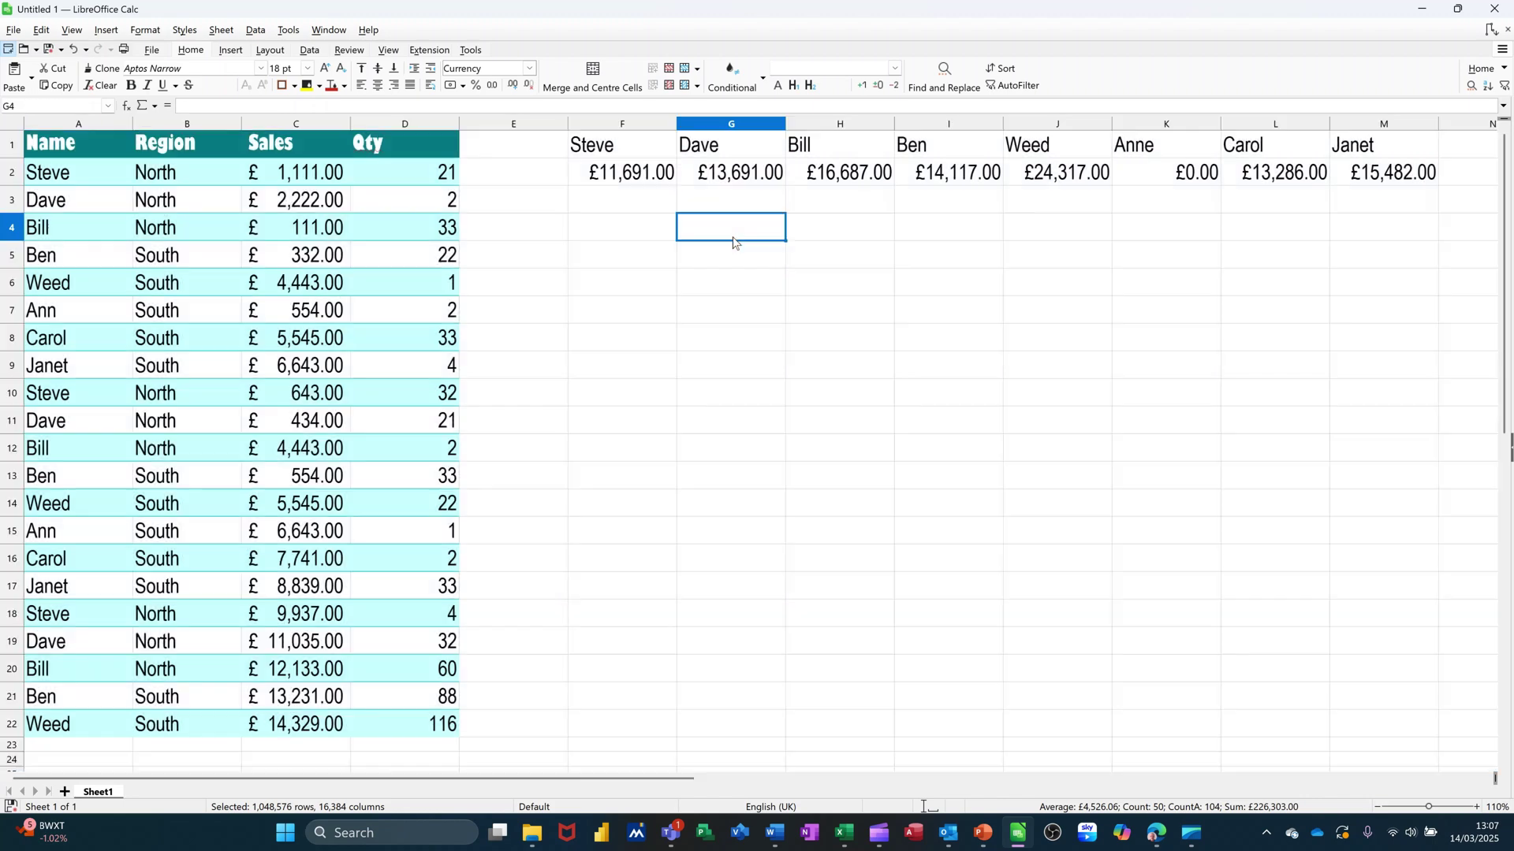
click(642, 183)
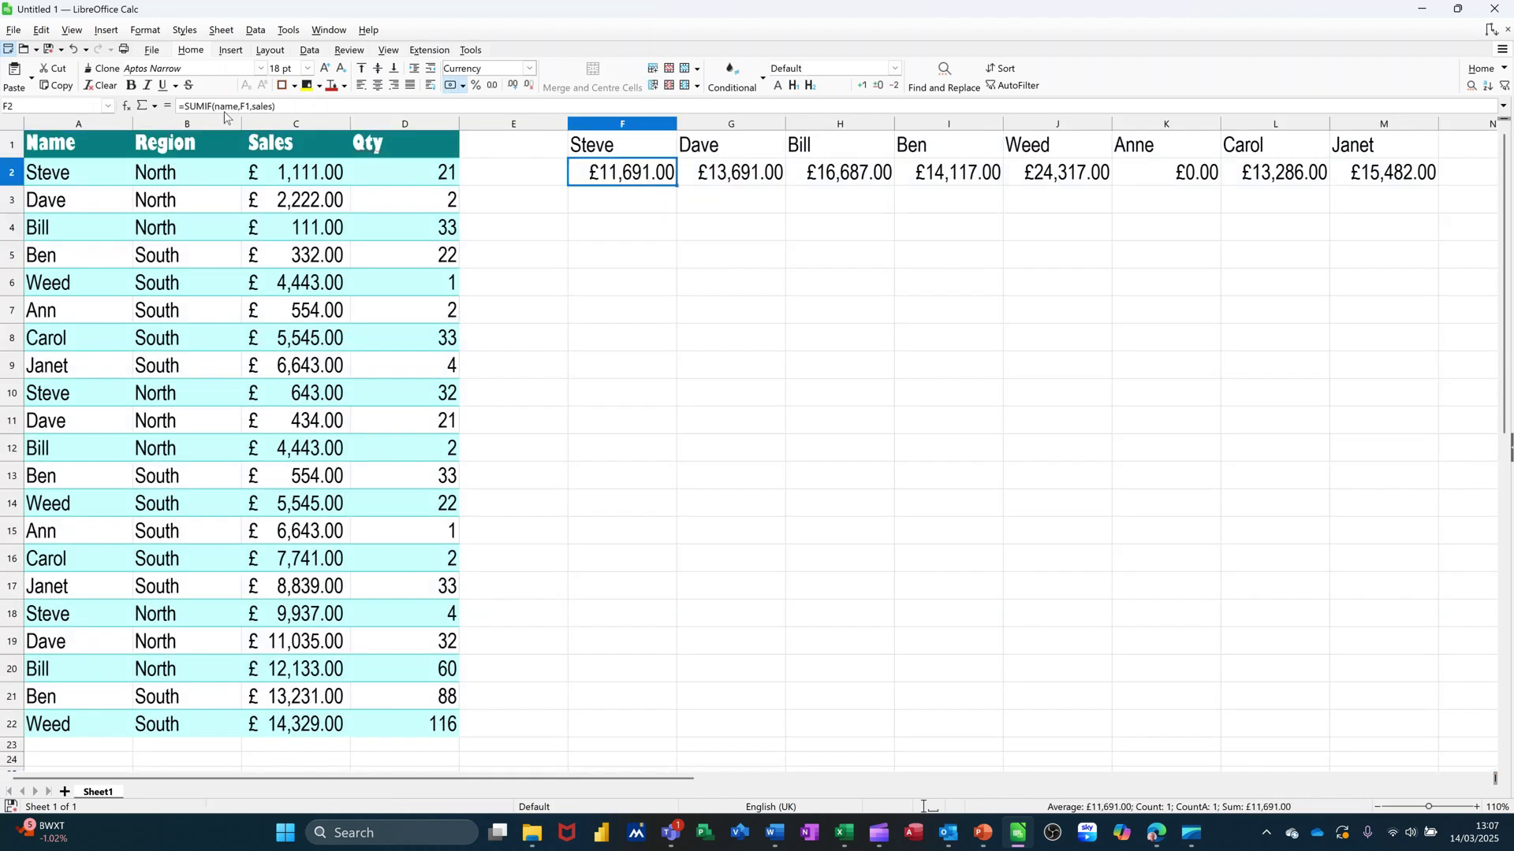